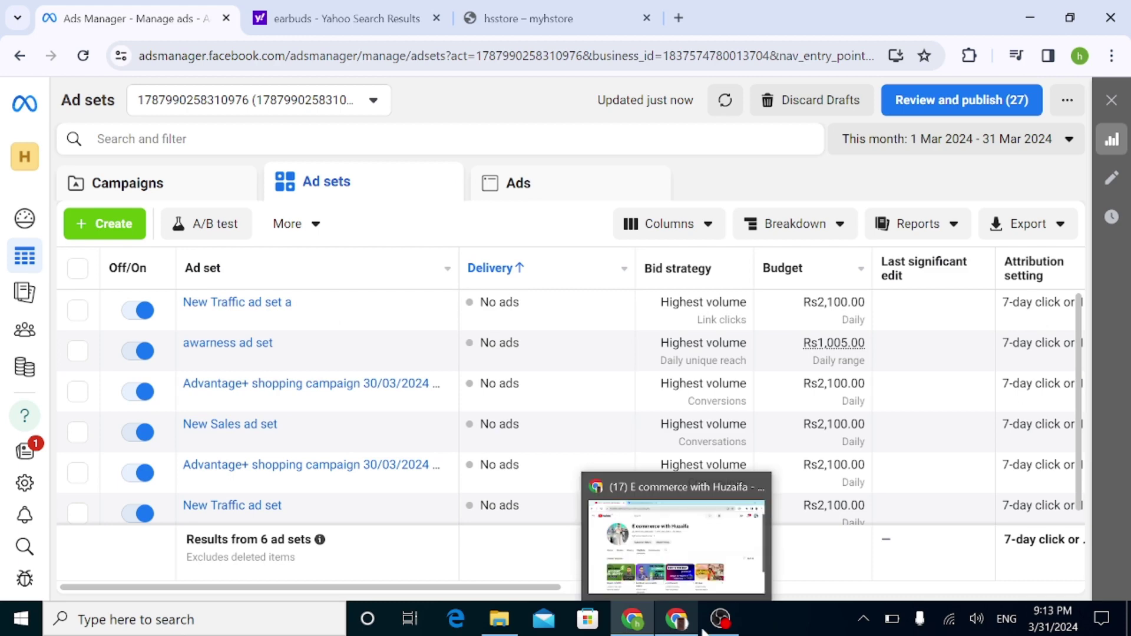
# View the YouTube channel's playlists and the related Facebook group, and return to the ad sets list in Ads Manager
pyautogui.click(685, 629)
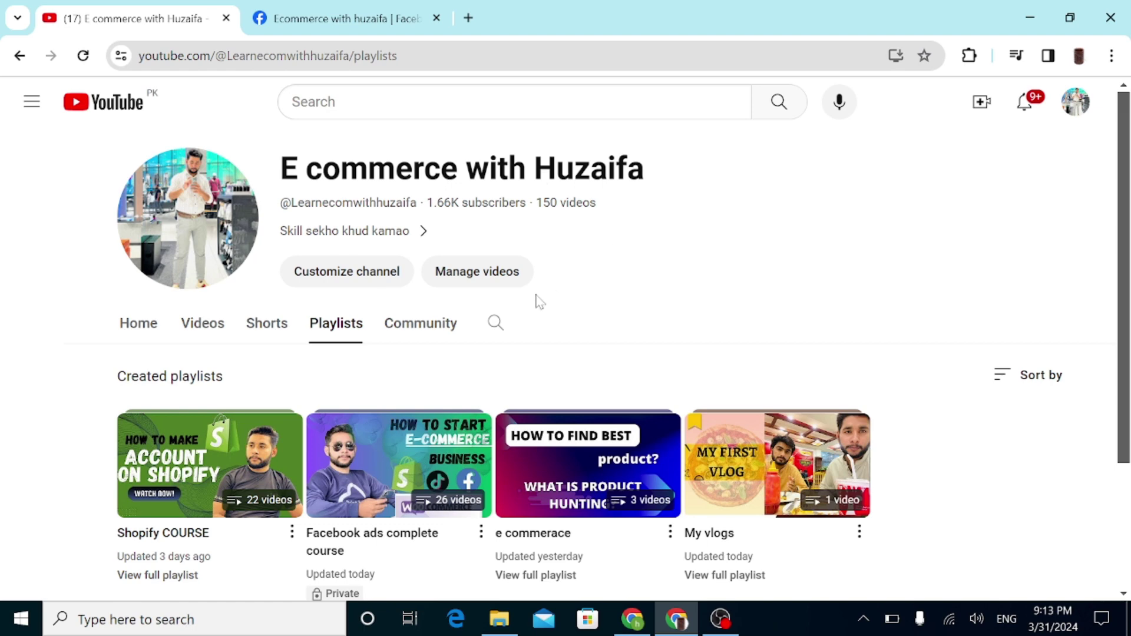
pyautogui.click(383, 8)
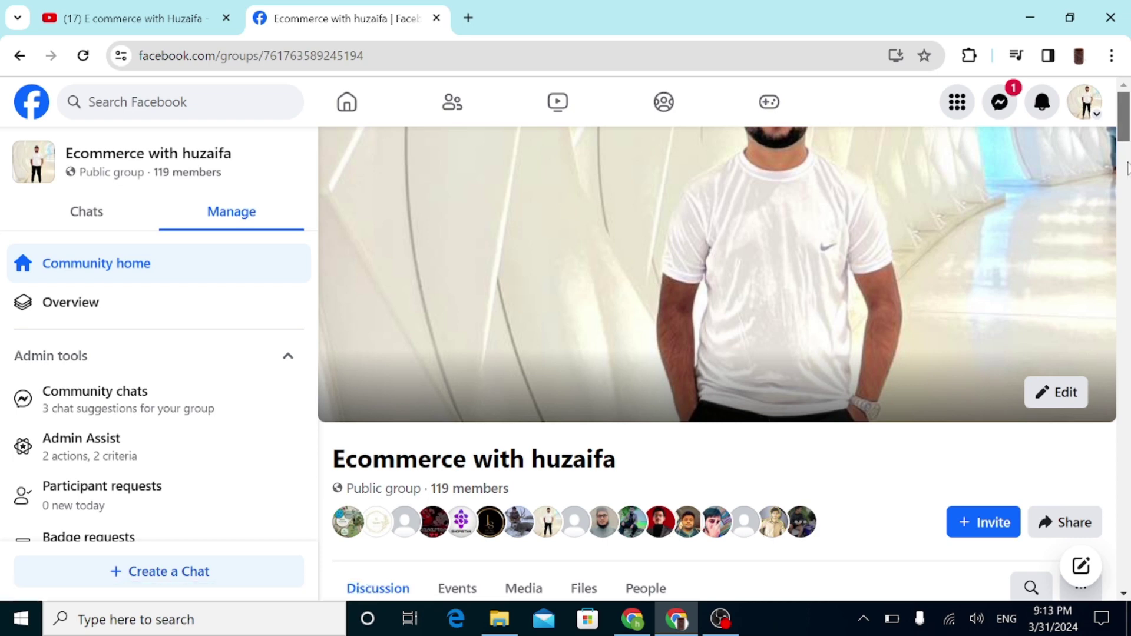
pyautogui.scroll(-10, 1125, 121)
pyautogui.scroll(10, 1125, 121)
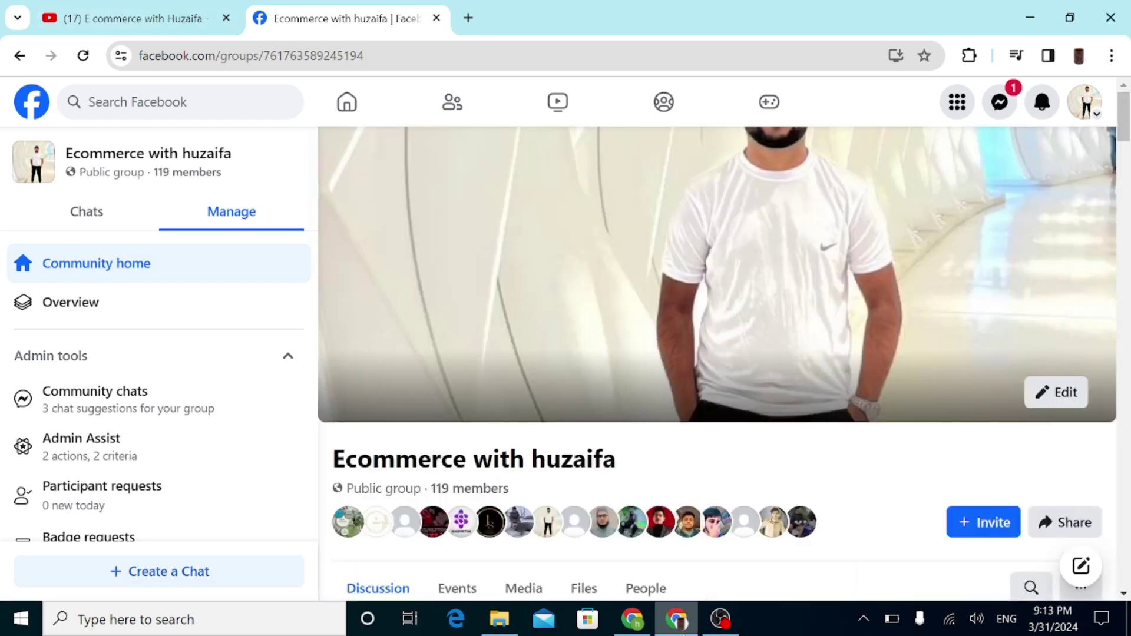
pyautogui.click(636, 621)
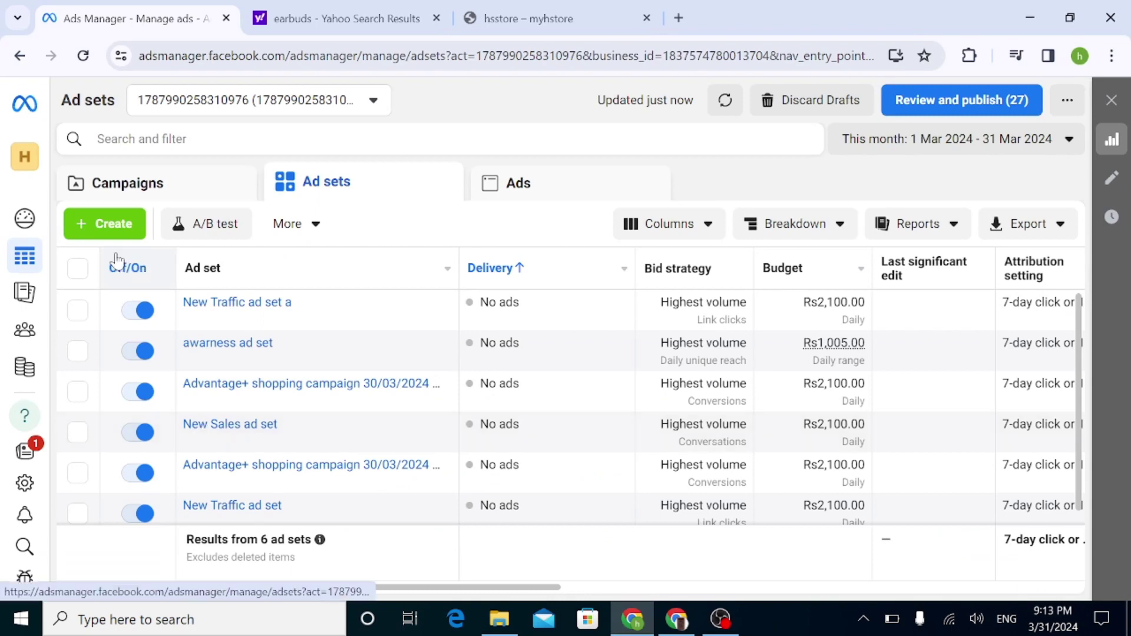
# Create a new auction campaign with the Traffic objective and the Manual traffic campaign setup
pyautogui.click(107, 229)
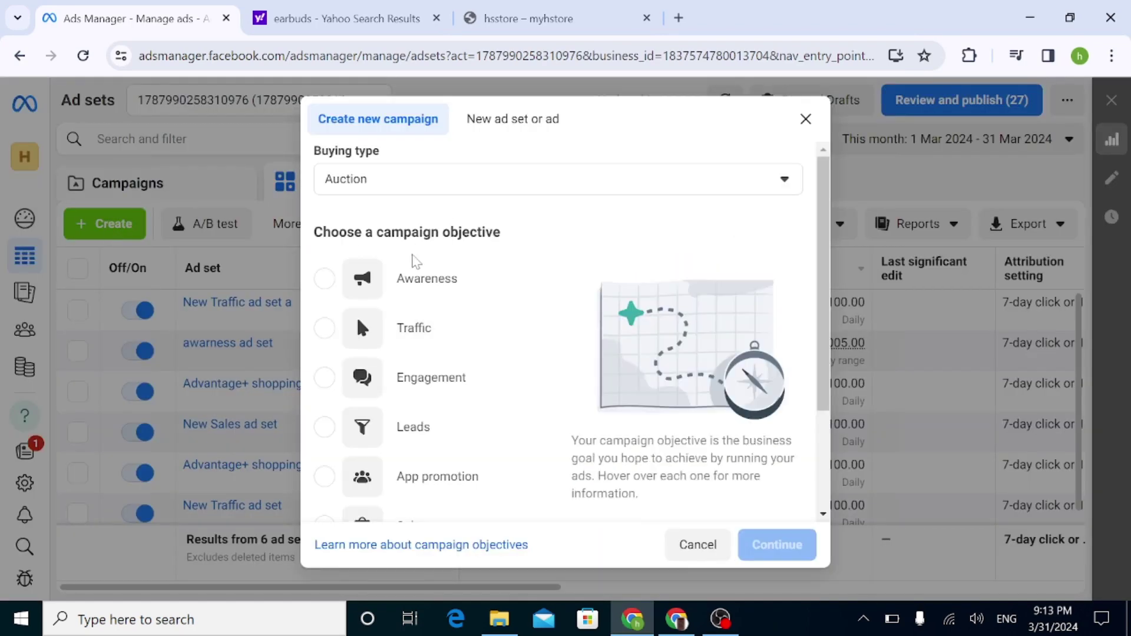
pyautogui.click(398, 331)
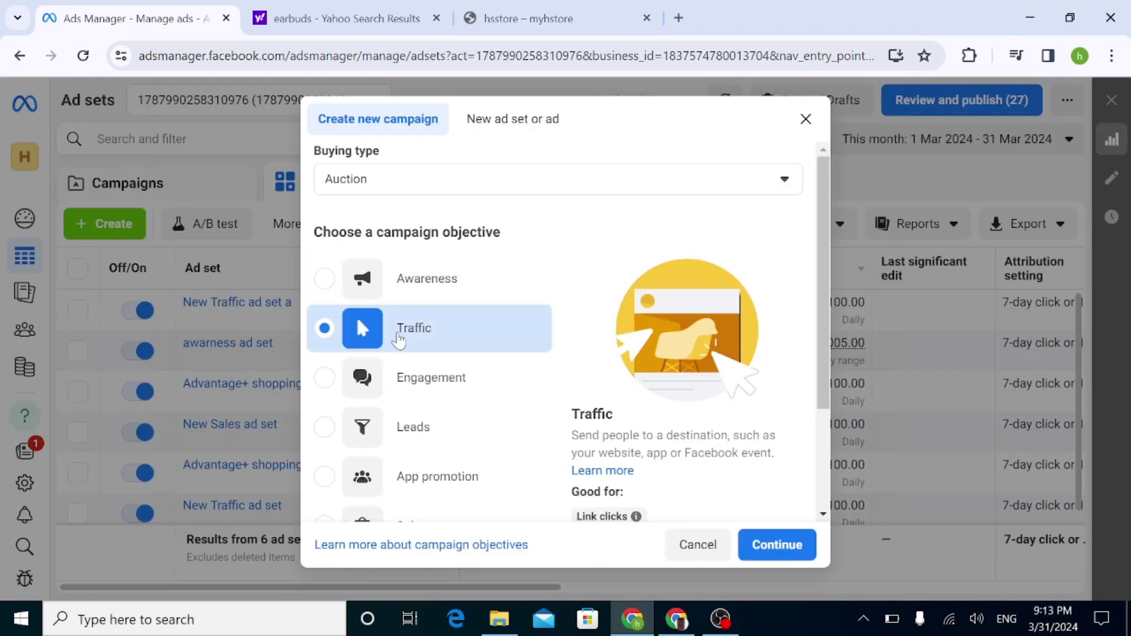
pyautogui.click(783, 545)
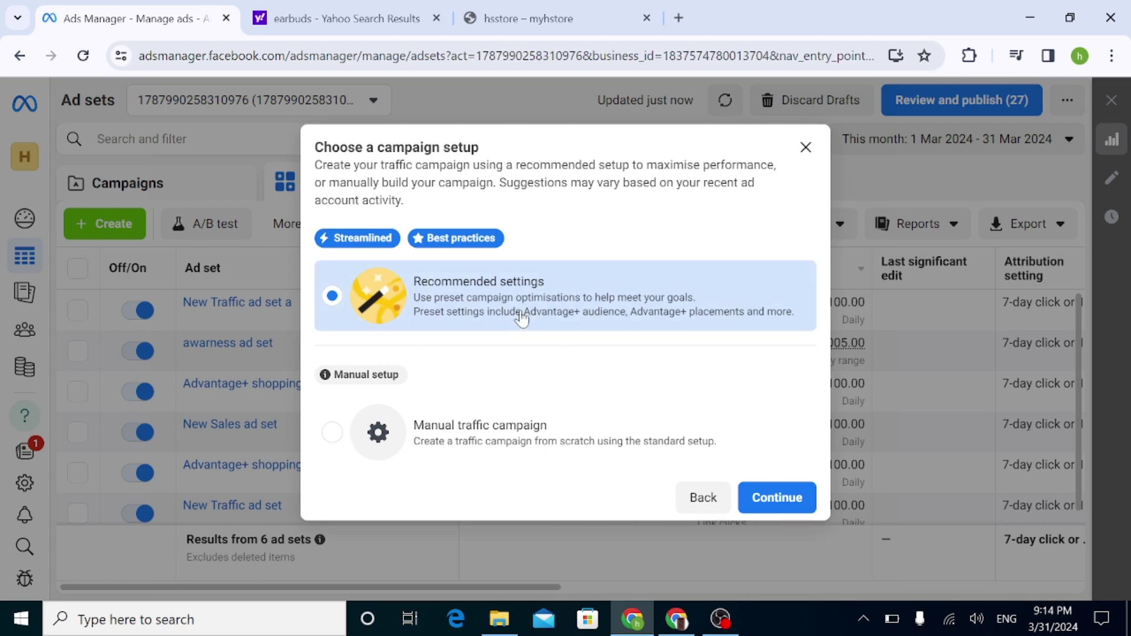
pyautogui.click(443, 444)
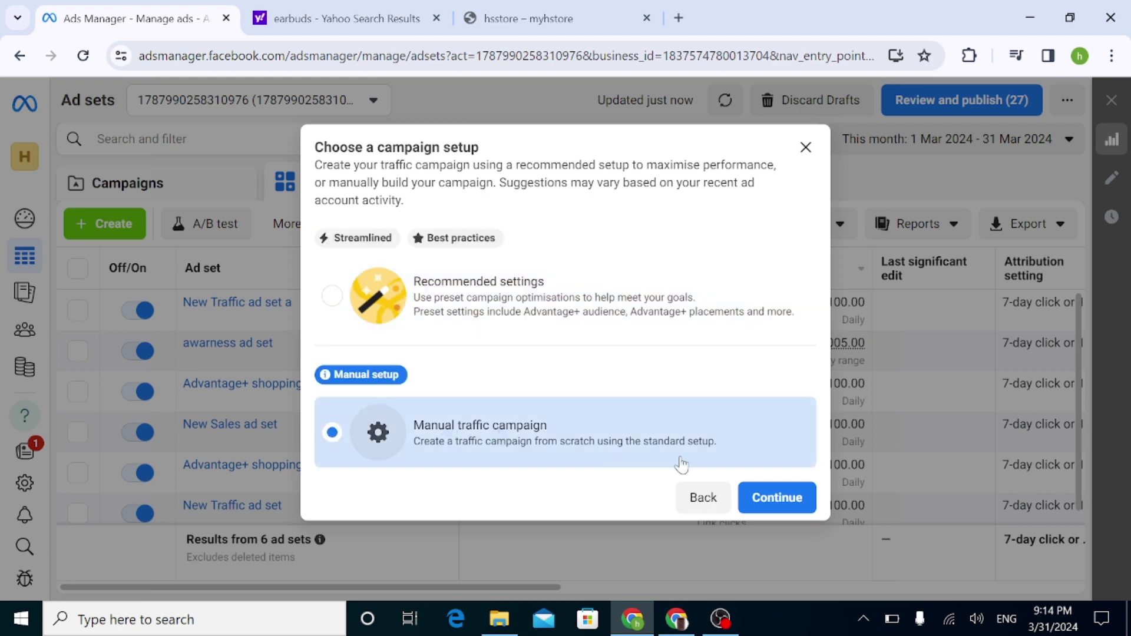
pyautogui.click(762, 497)
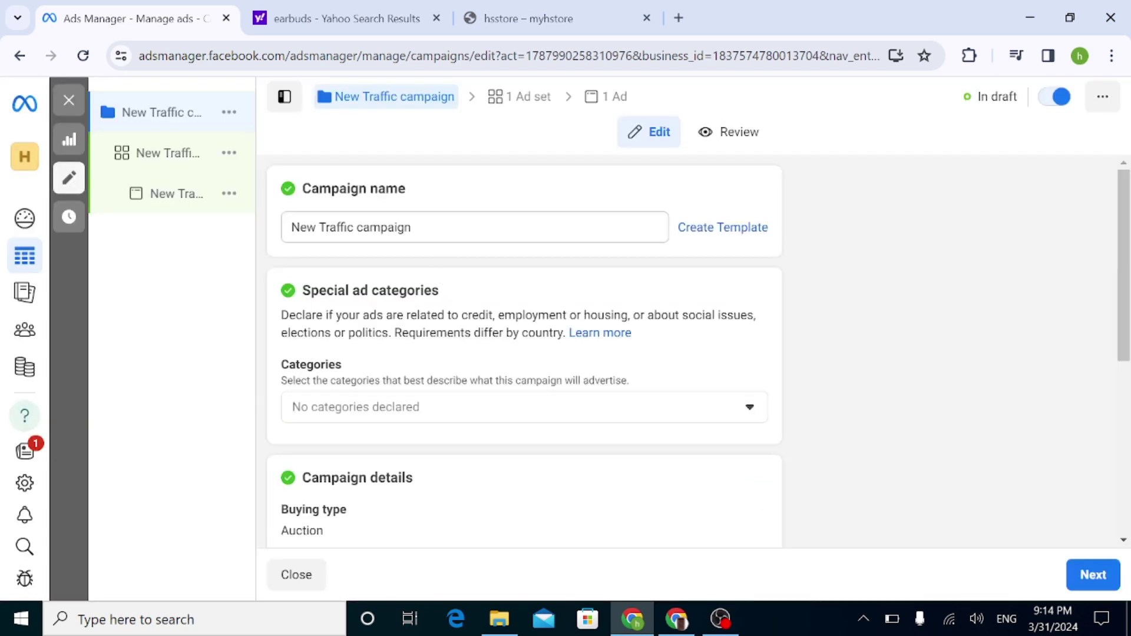
# Rename the campaign as "New Traffic as"
pyautogui.doubleClick(383, 228)
pyautogui.press('BackSpace')
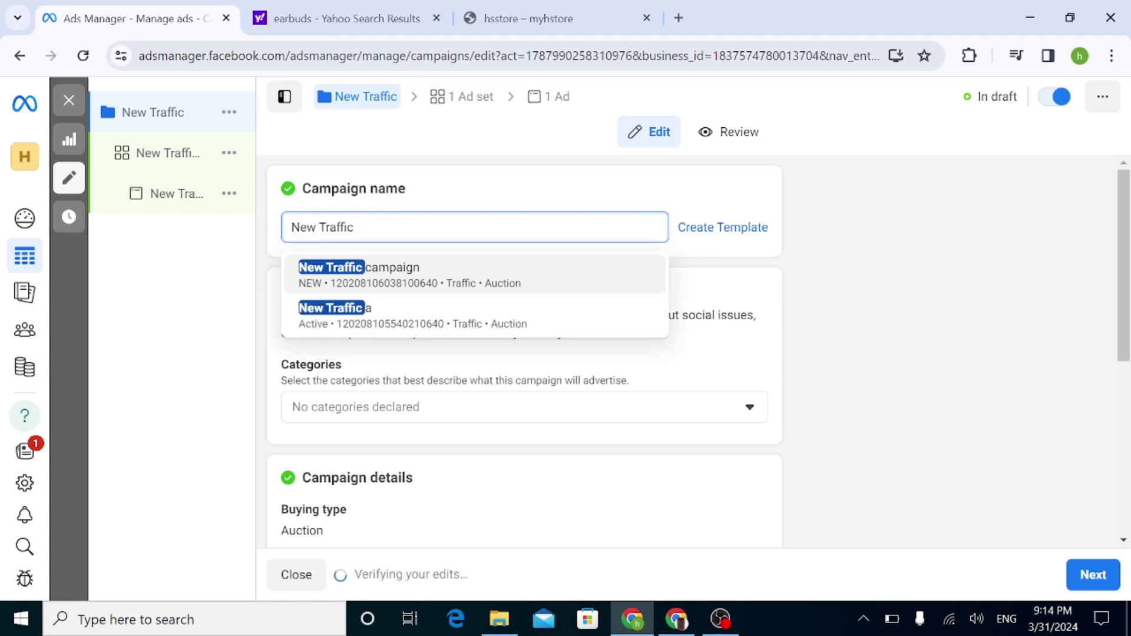
pyautogui.write('as')
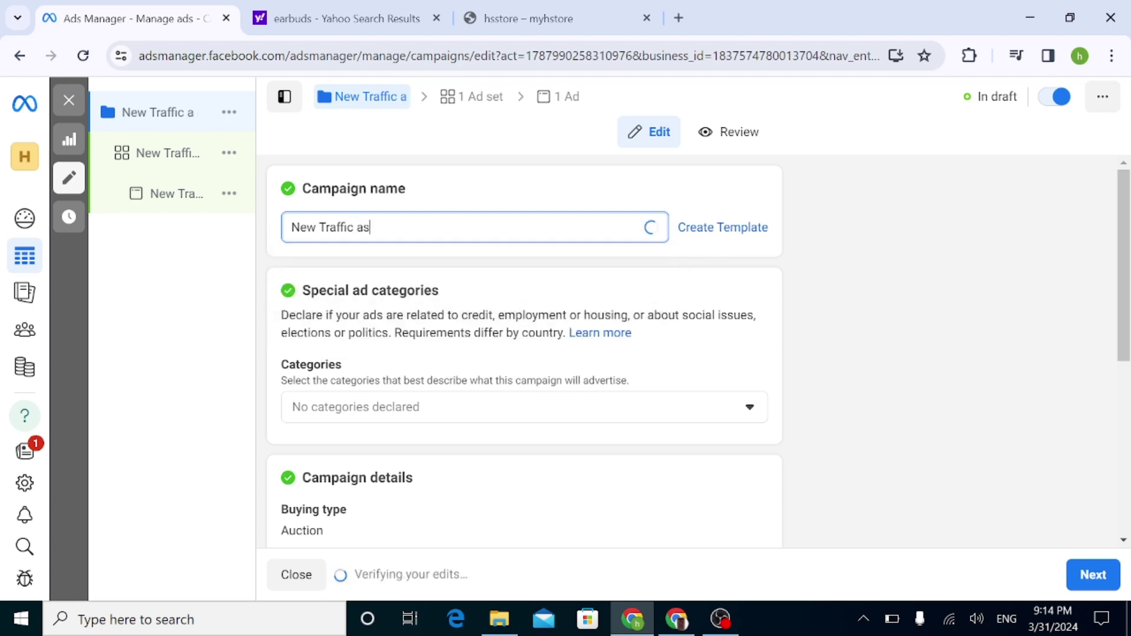
# Review the campaign's details, A/B test and Advantage campaign budget sections, and continue to the ad set
pyautogui.scroll(-2, 523, 353)
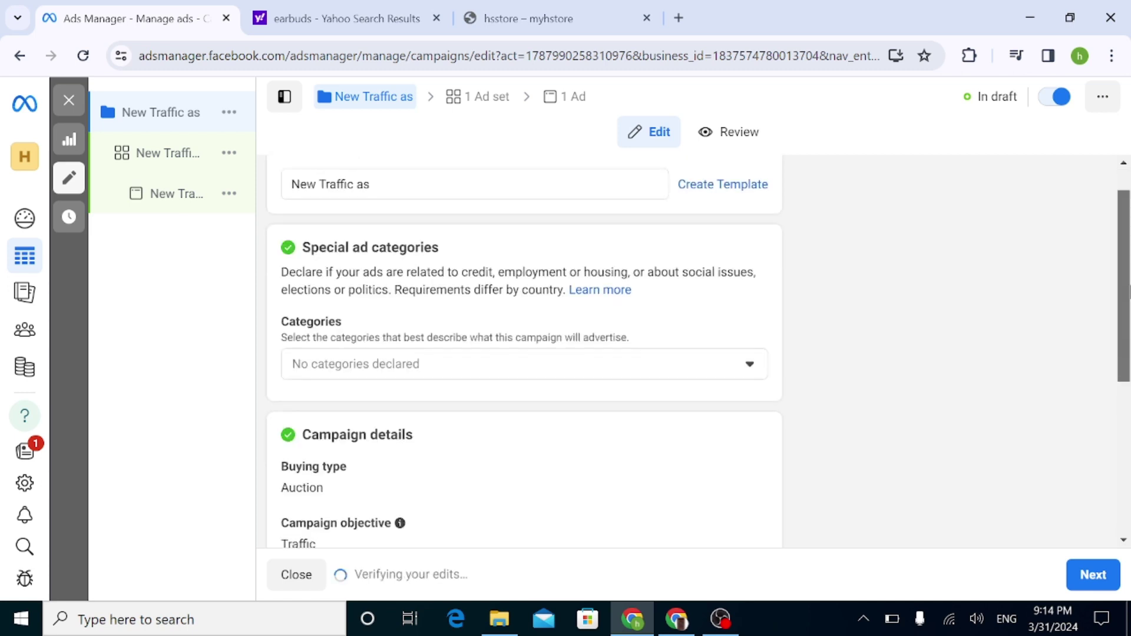
pyautogui.scroll(2, 523, 353)
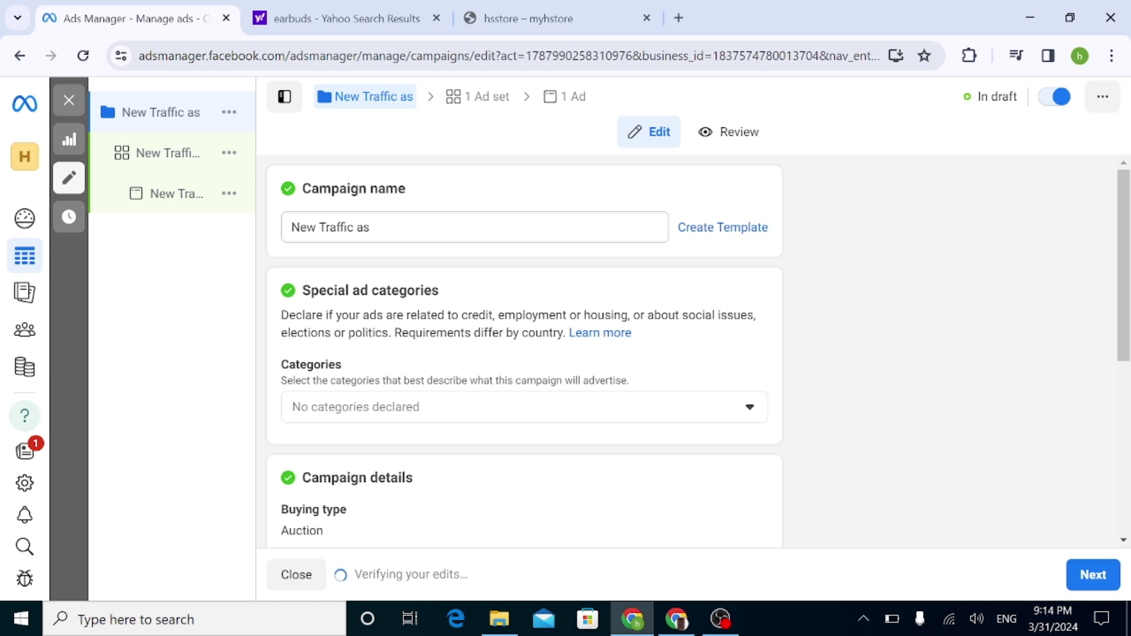
pyautogui.moveTo(235, 167)
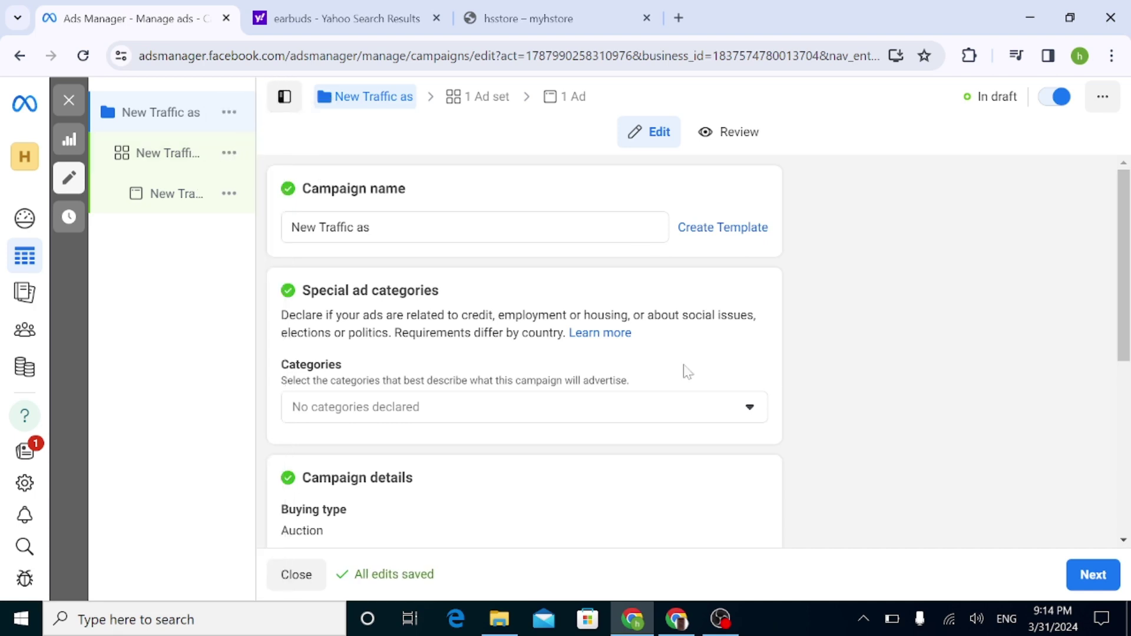
pyautogui.moveTo(200, 123)
pyautogui.moveTo(1122, 244); pyautogui.dragTo(1124, 330)
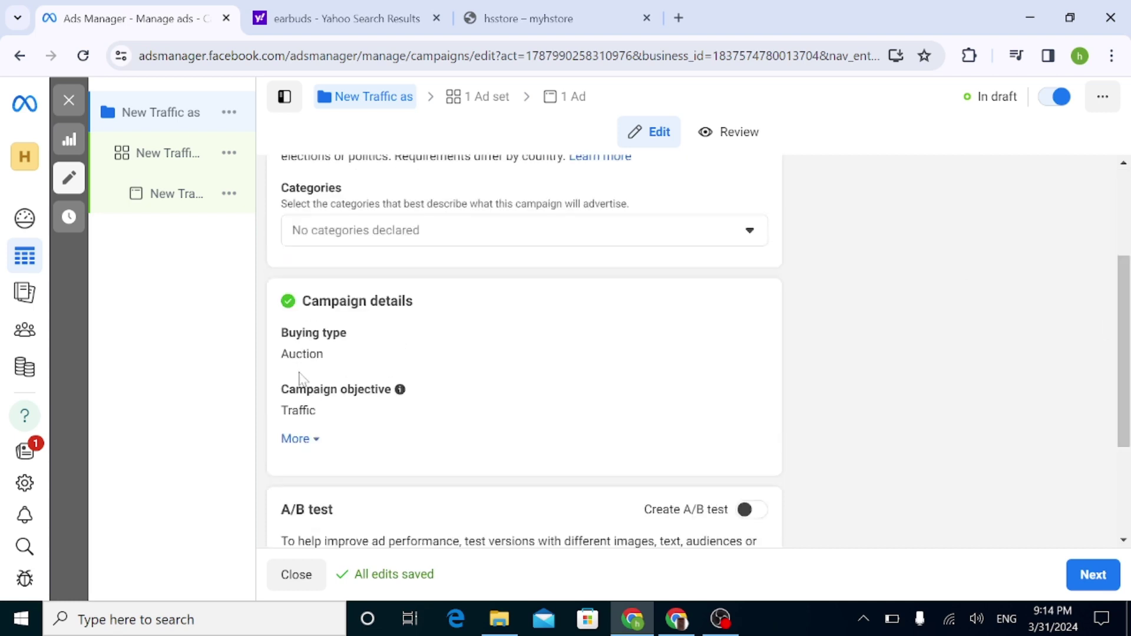
pyautogui.scroll(1, 309, 406)
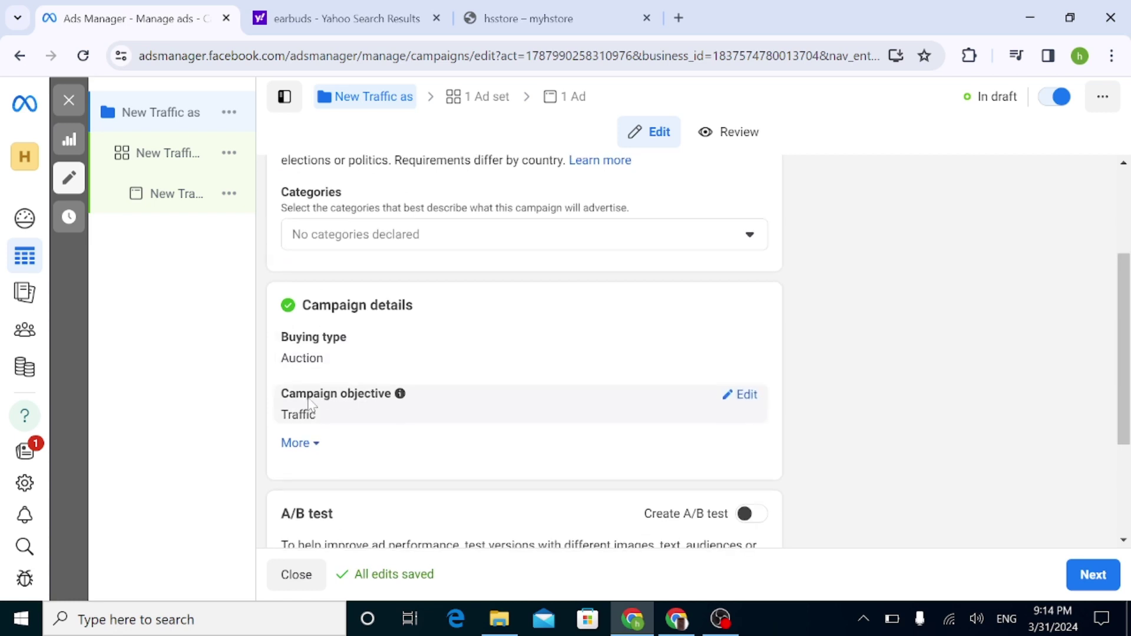
pyautogui.scroll(-3, 1125, 330)
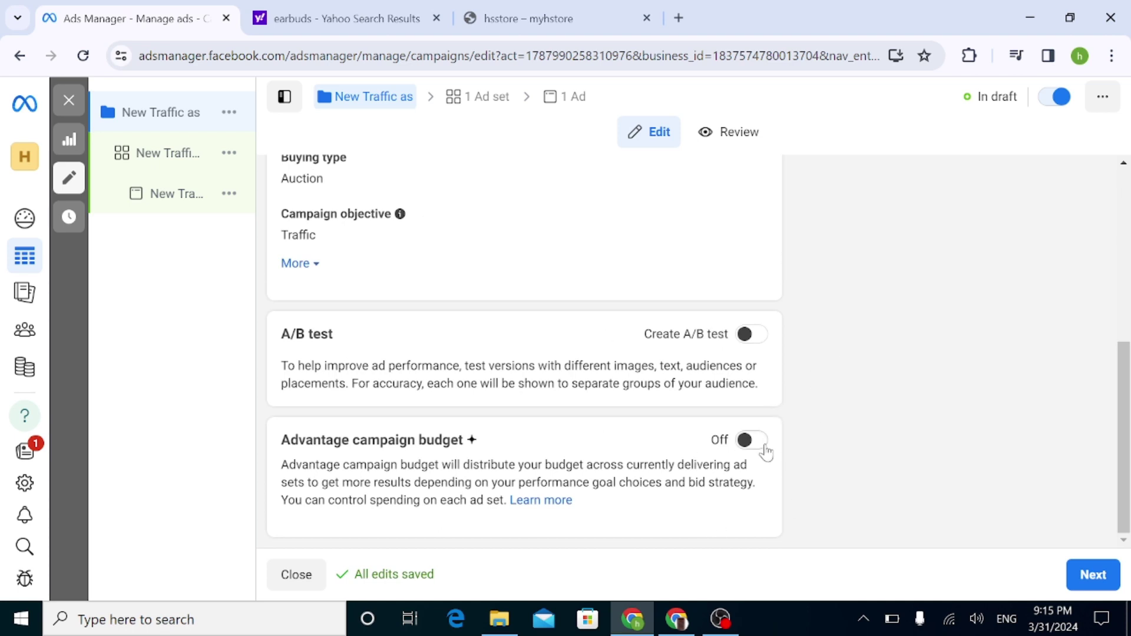
pyautogui.click(1094, 576)
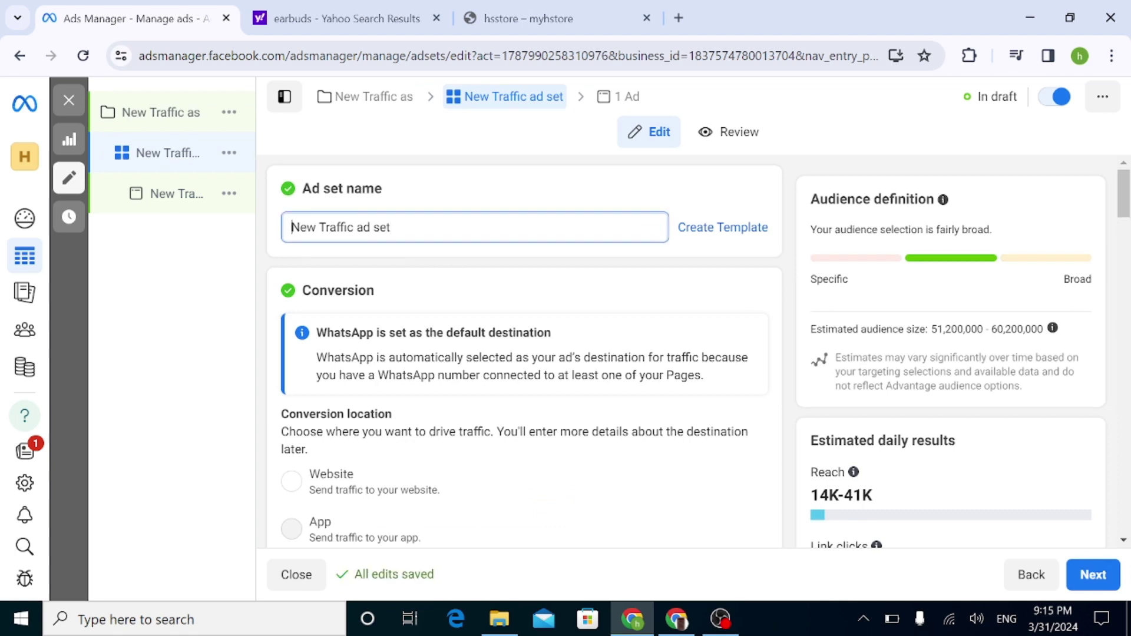
# Rename the ad set as "aNew Traffic ad set a" and set its conversion location to Website
pyautogui.write('affic')
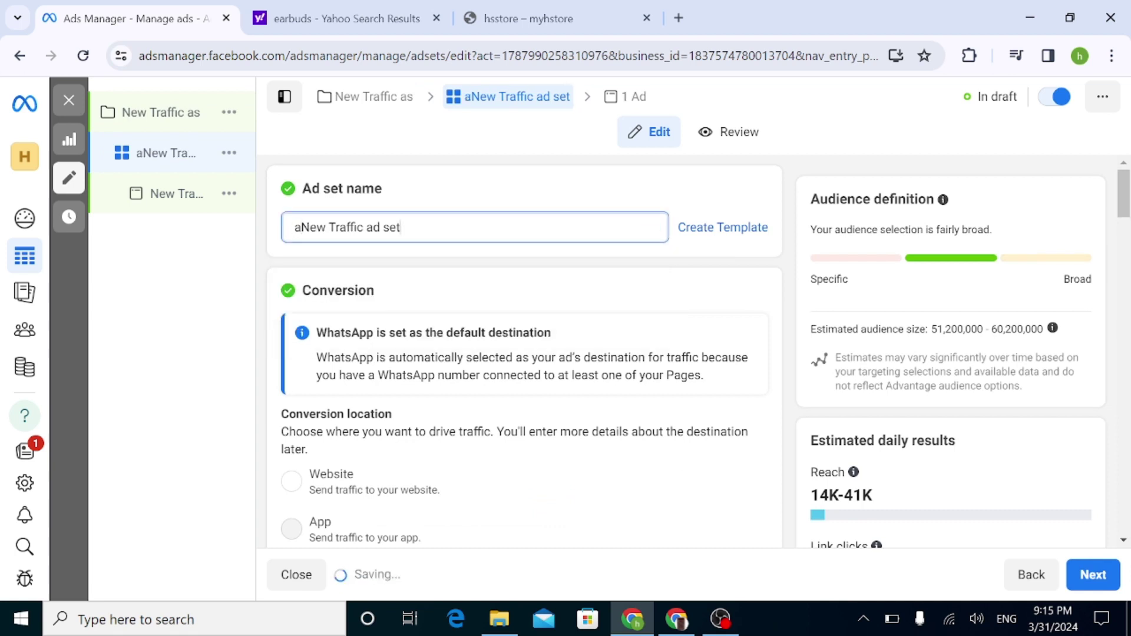
pyautogui.write(' a')
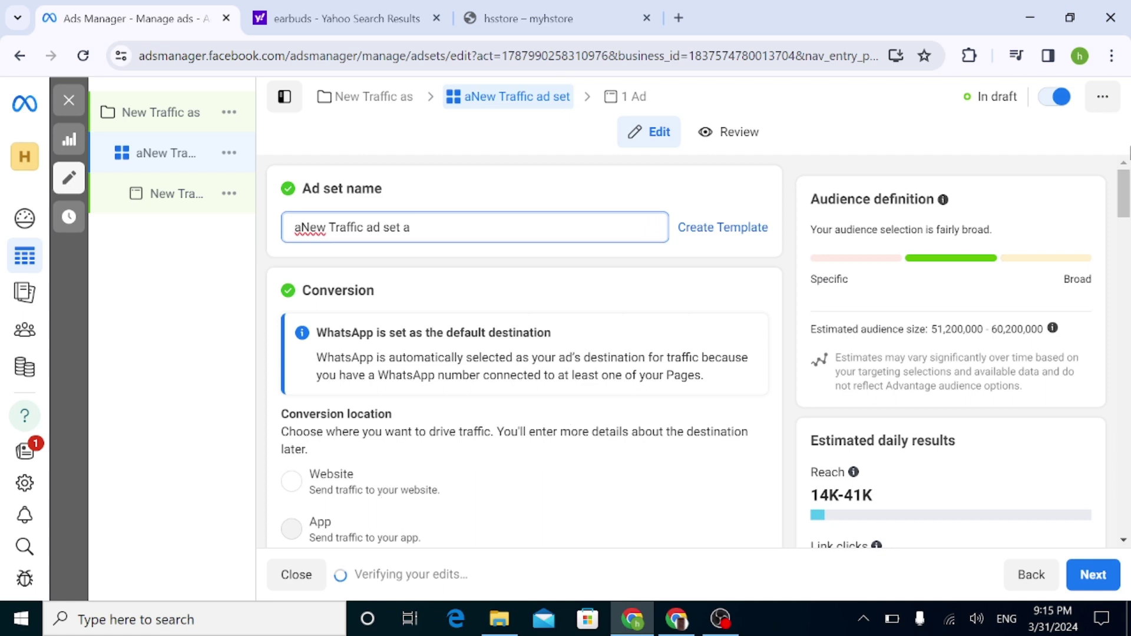
pyautogui.scroll(-3, 387, 307)
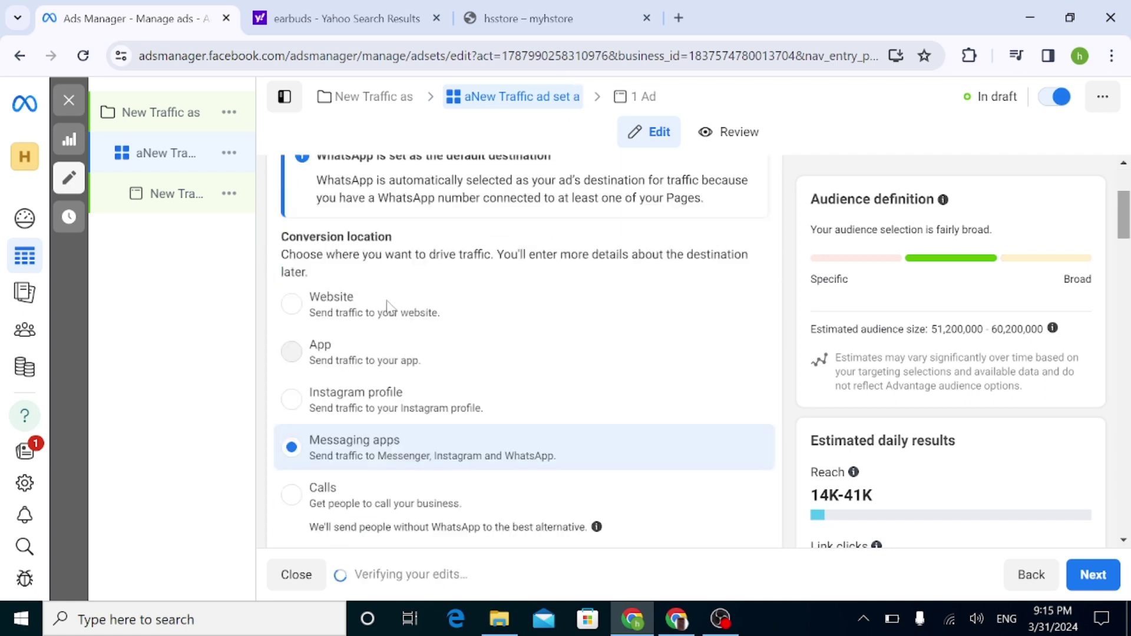
pyautogui.click(304, 312)
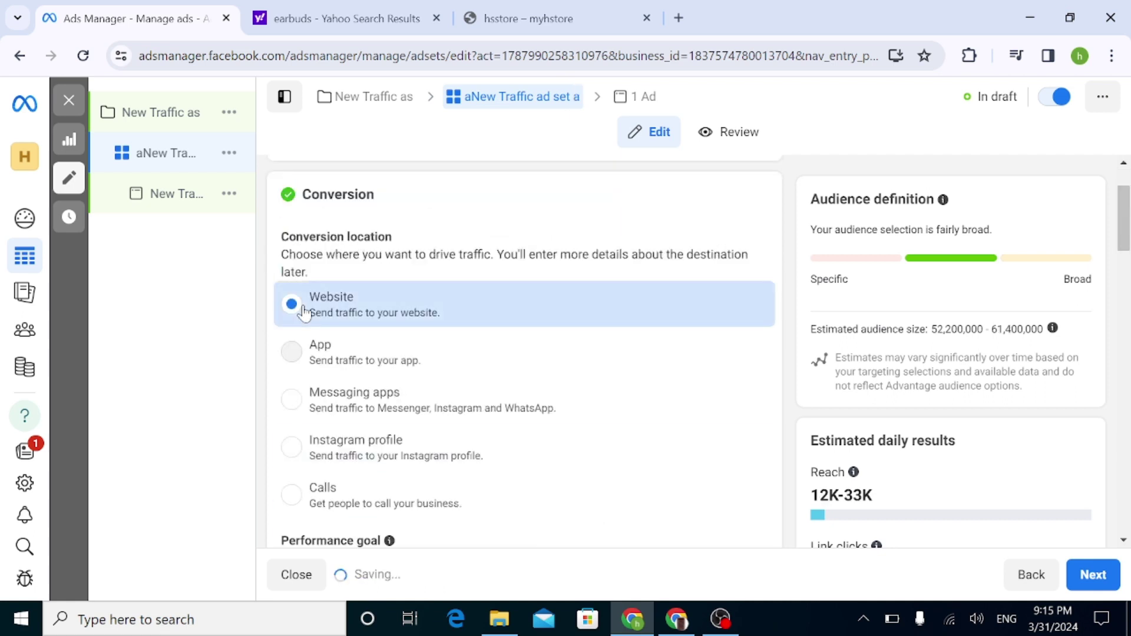
# Edit the ad set's audience locations, replacing the country-wide Pakistan targeting with the city Karachi, Sindh, Pakistan
pyautogui.scroll(-1, 525, 353)
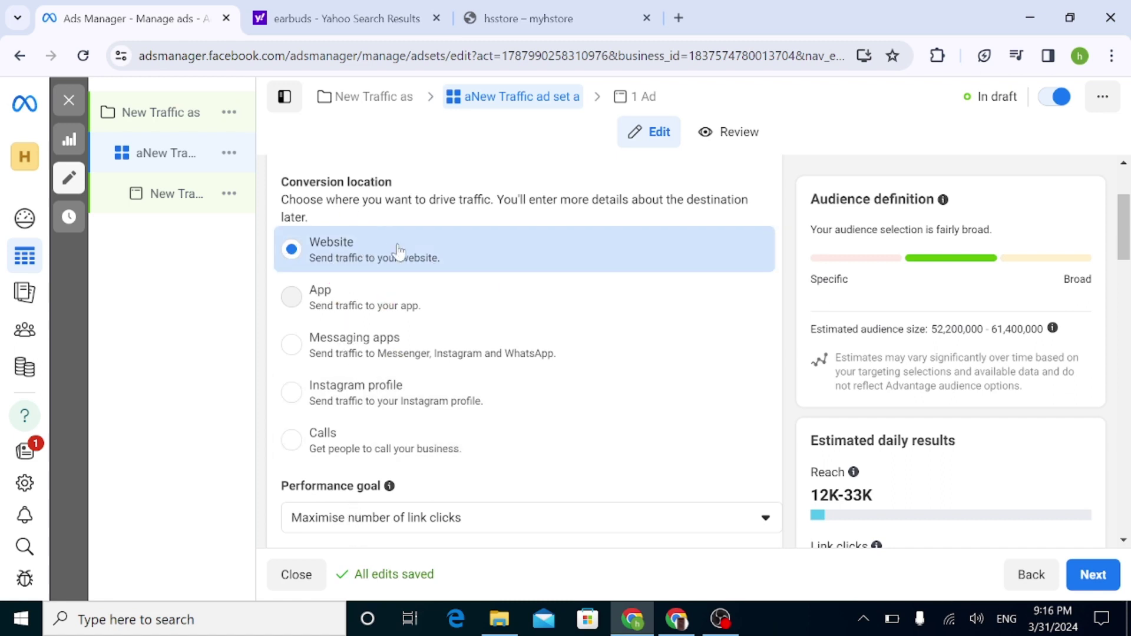
pyautogui.moveTo(1124, 226); pyautogui.dragTo(1129, 296)
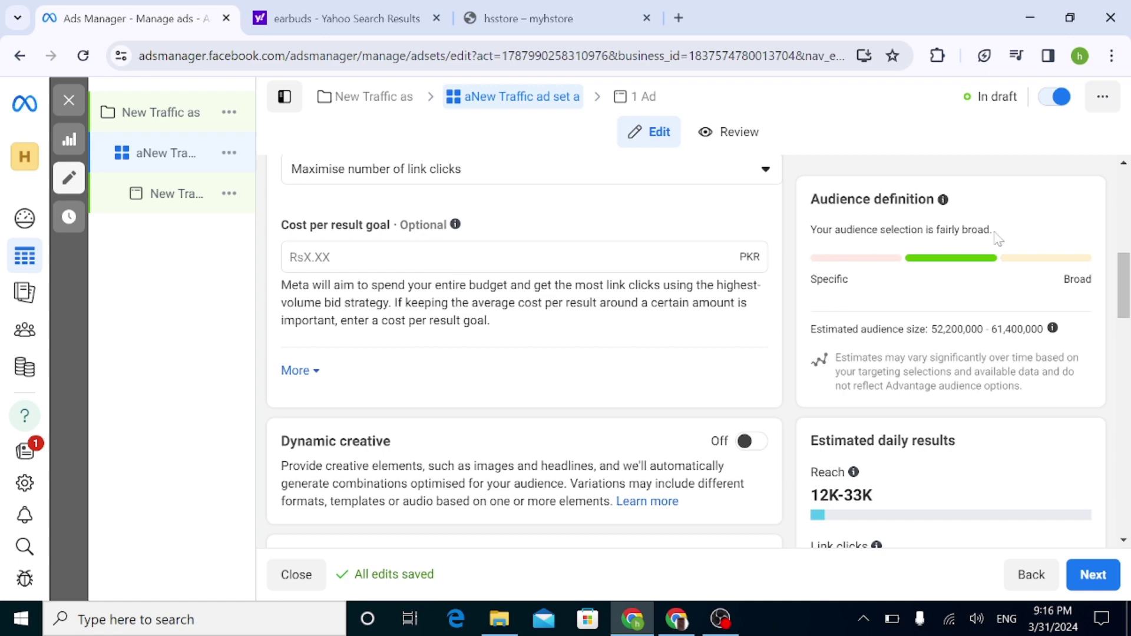
pyautogui.moveTo(1129, 296); pyautogui.dragTo(1129, 321)
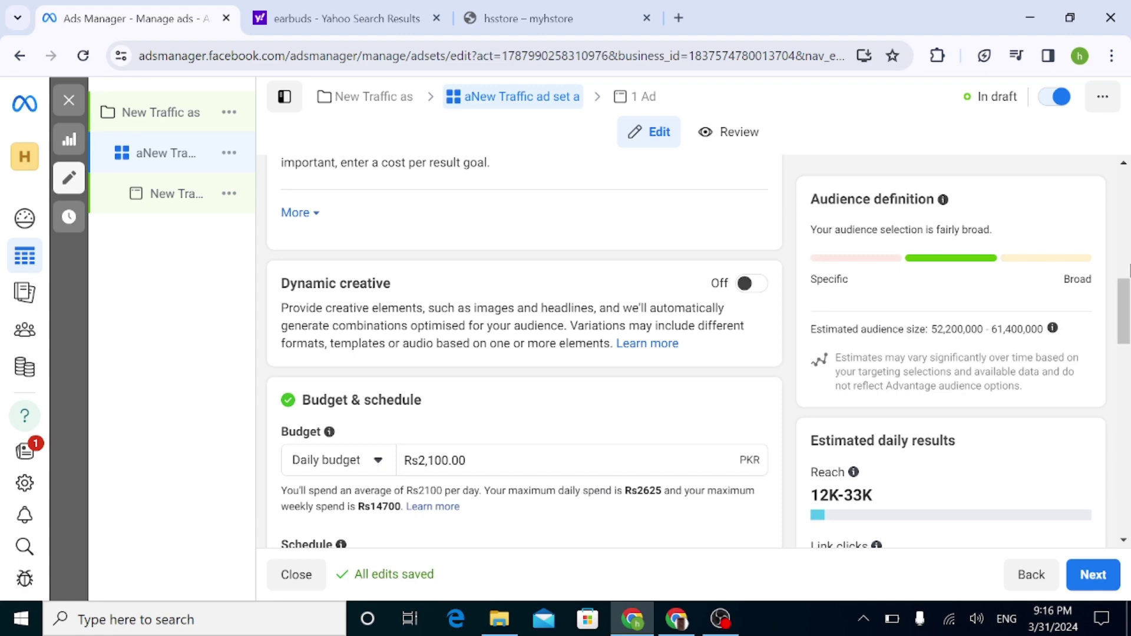
pyautogui.moveTo(1129, 311); pyautogui.dragTo(1129, 350)
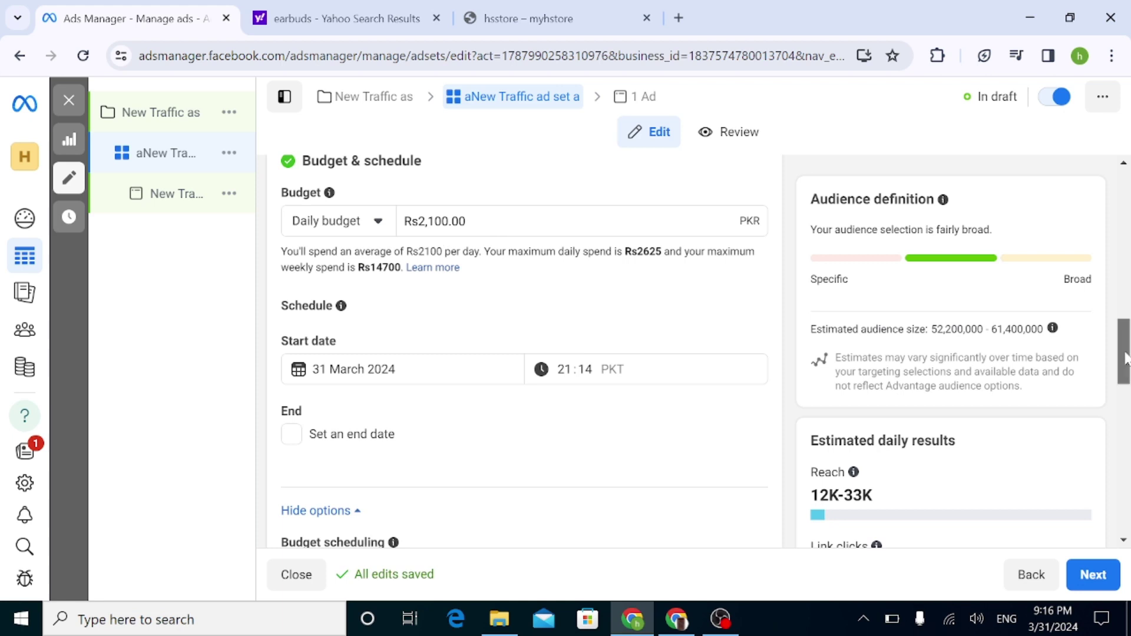
pyautogui.moveTo(1129, 350); pyautogui.dragTo(1129, 462)
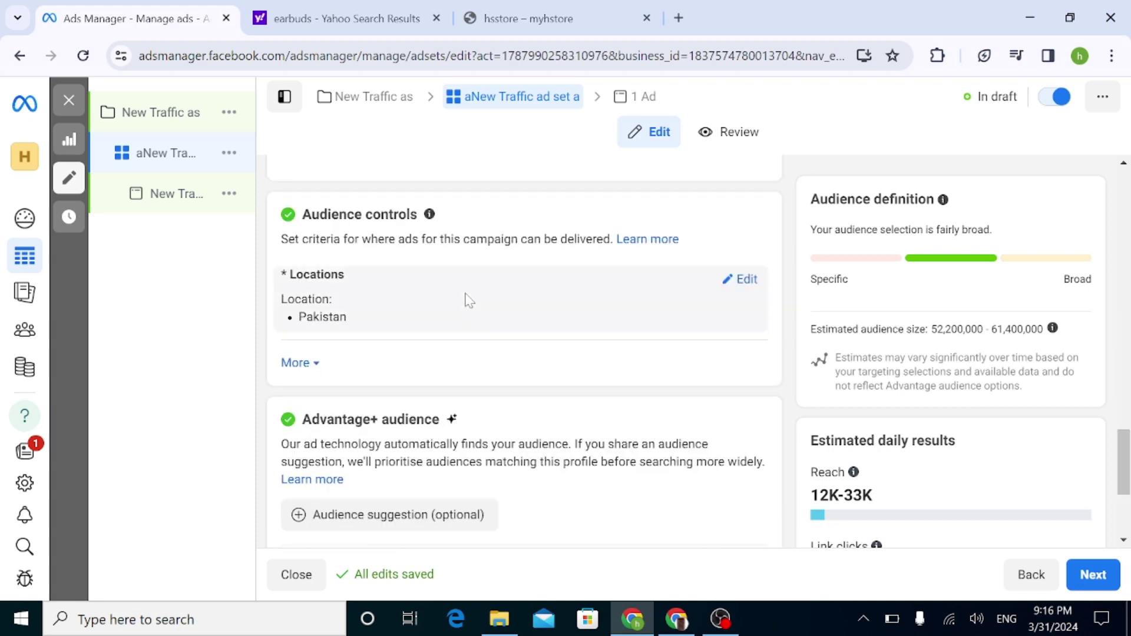
pyautogui.moveTo(728, 274)
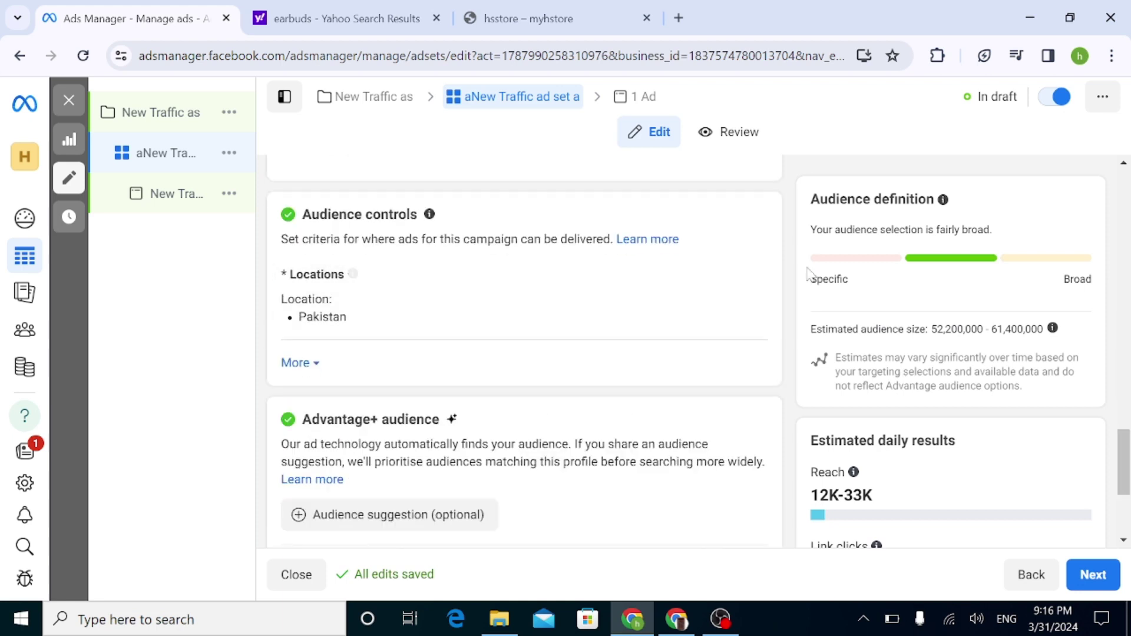
pyautogui.click(745, 279)
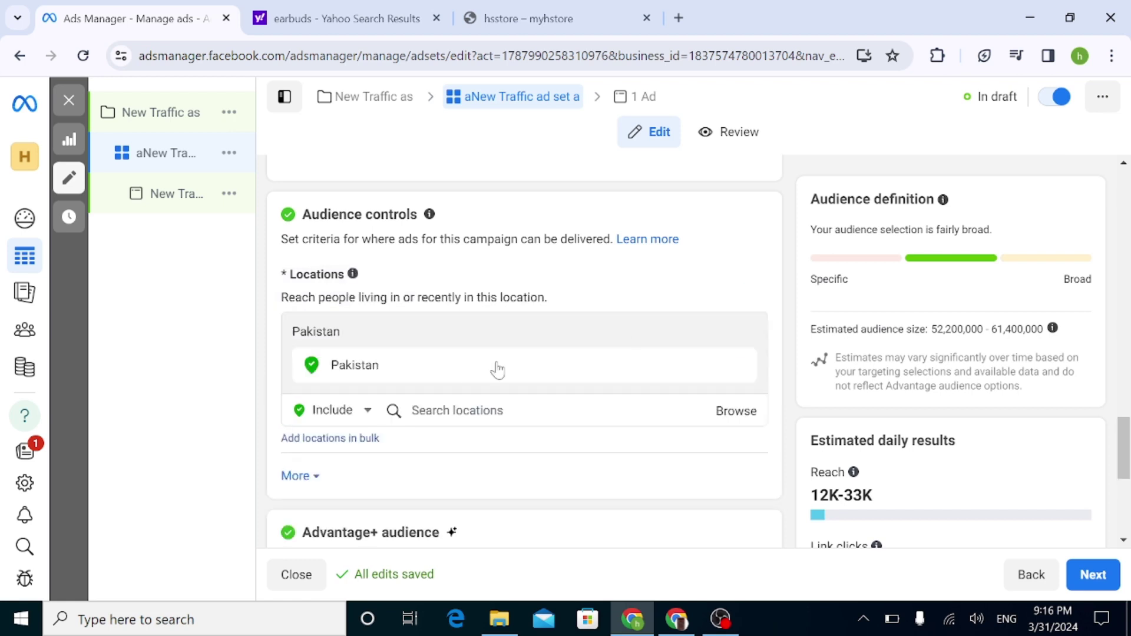
pyautogui.write('raxhi')
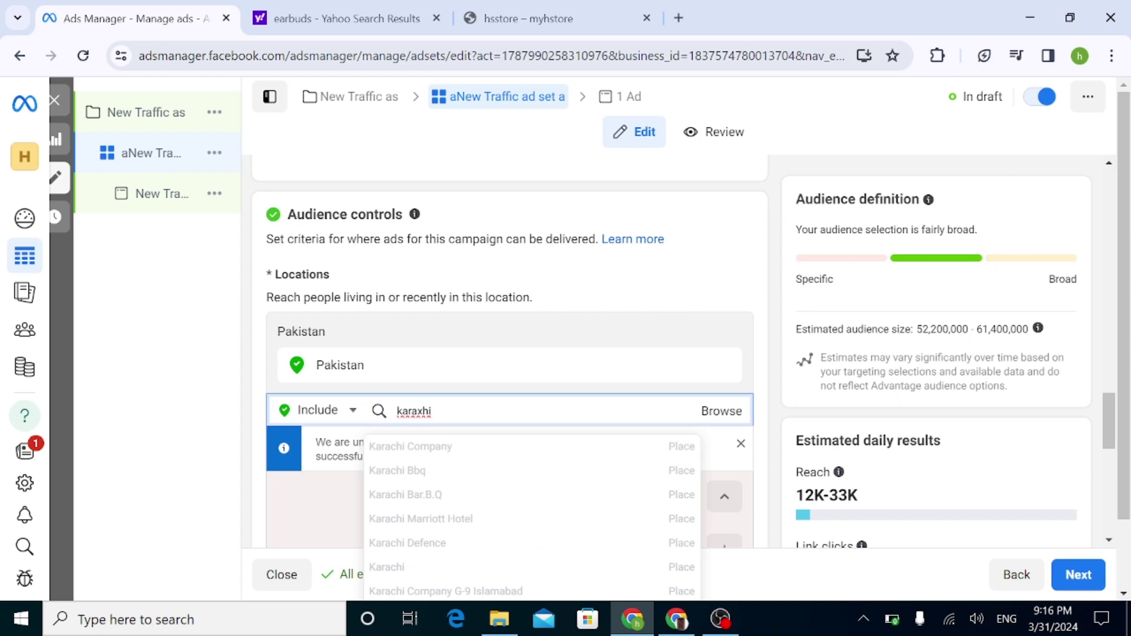
pyautogui.press('BackSpace')
pyautogui.press('BackSpace')
pyautogui.press('BackSpace')
pyautogui.write('chi')
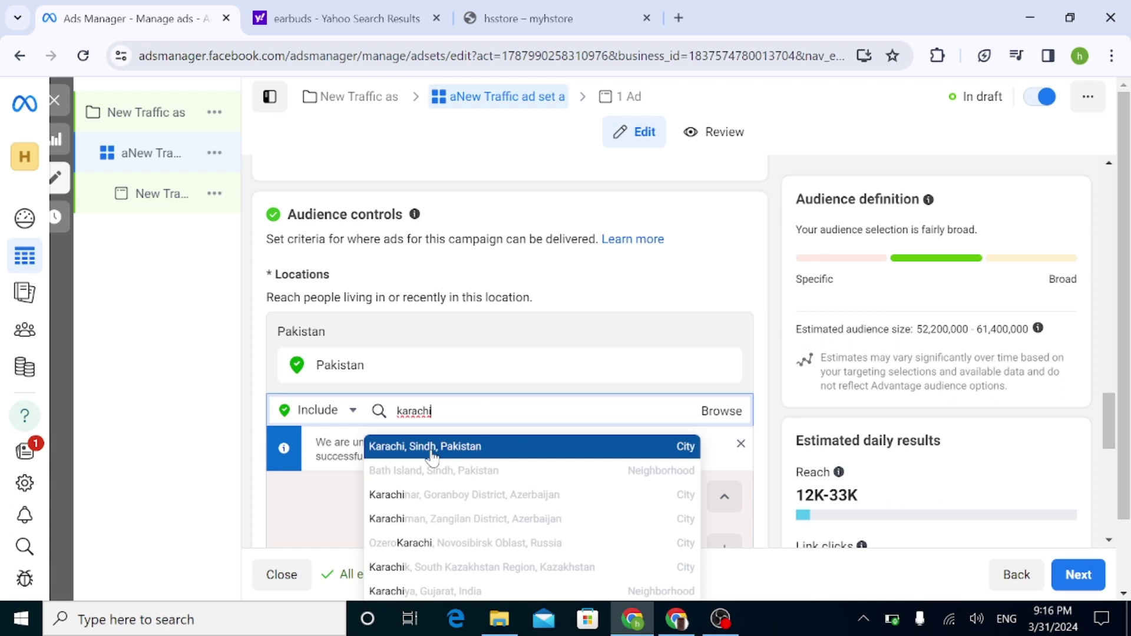
pyautogui.click(432, 448)
# Add the city Lahore, Punjab, Pakistan to the included audience locations
pyautogui.write('lah')
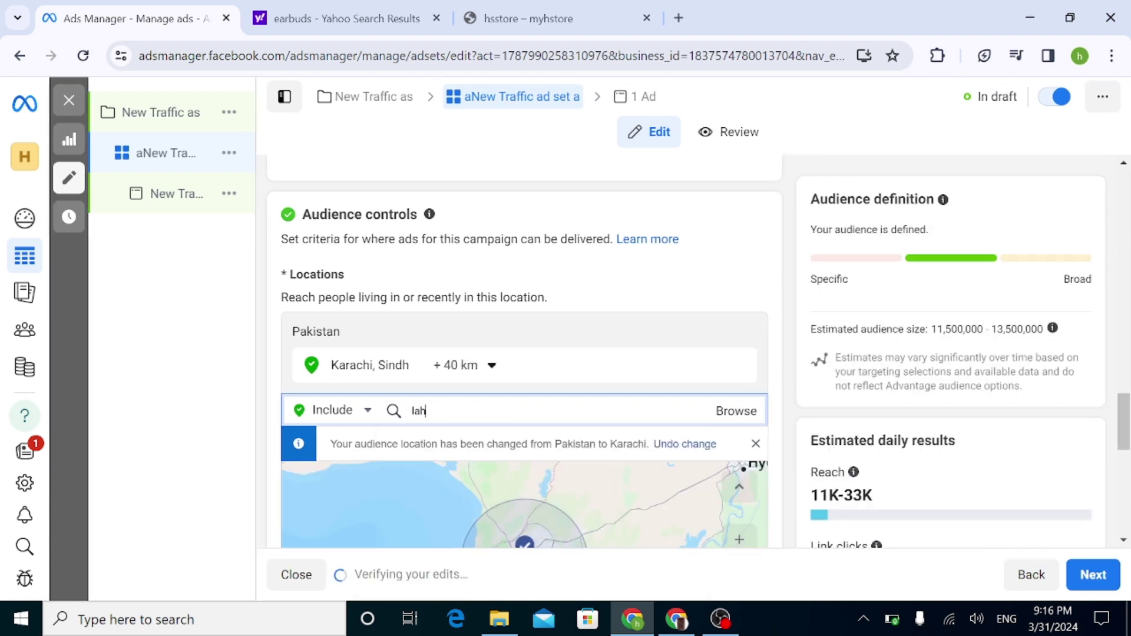
pyautogui.write('ore')
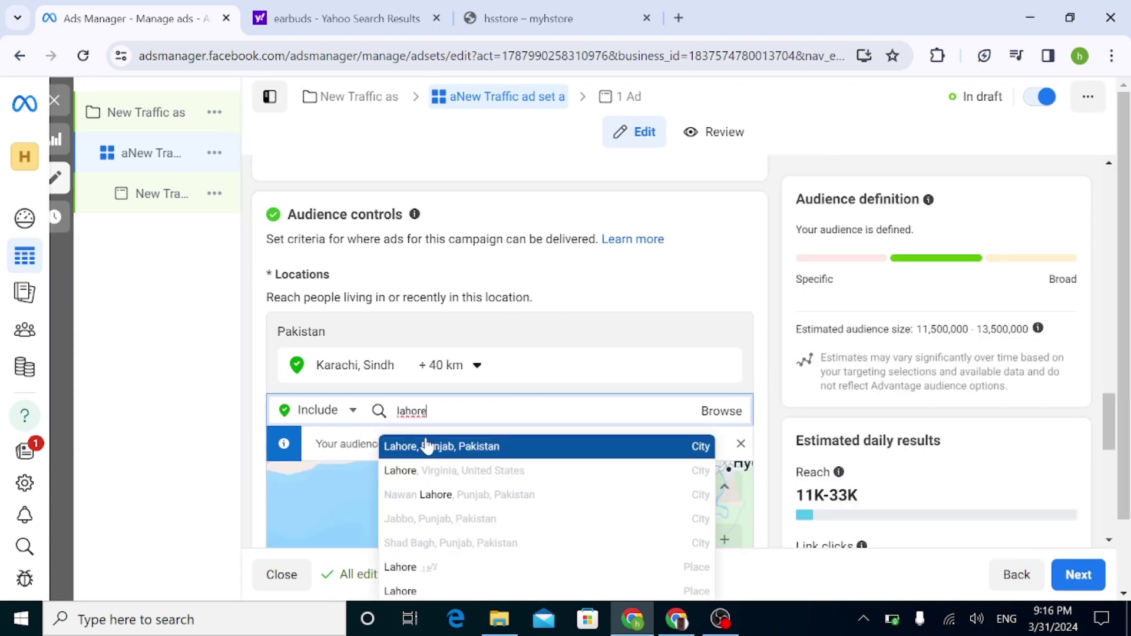
pyautogui.click(424, 449)
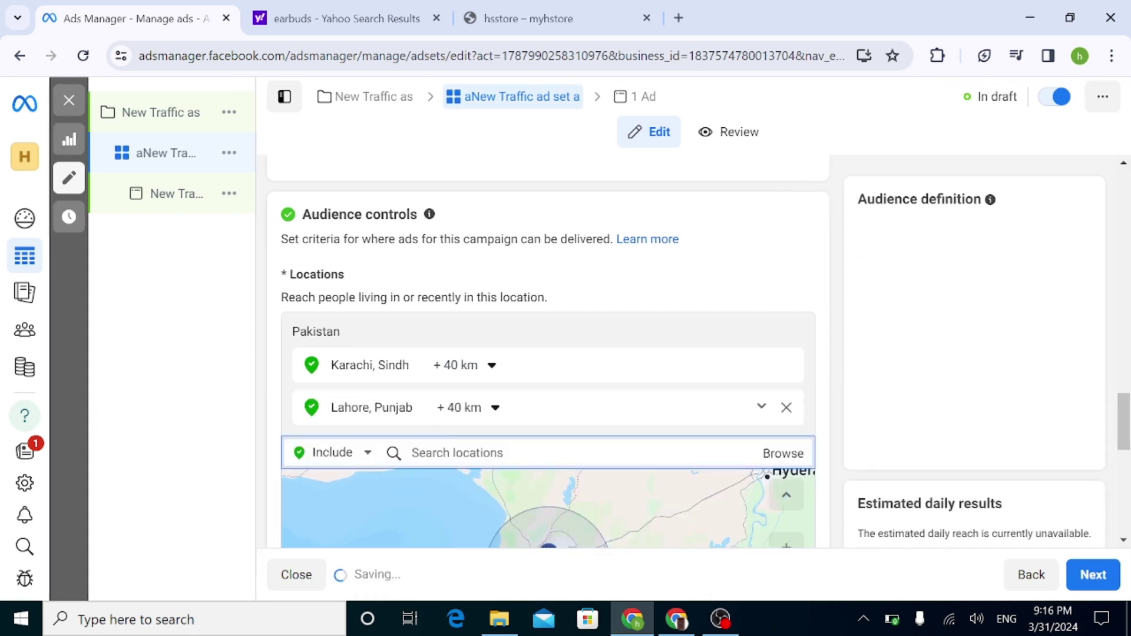
# Add the city Rawalpindi, Punjab, Pakistan to the included audience locations
pyautogui.write('rawwl')
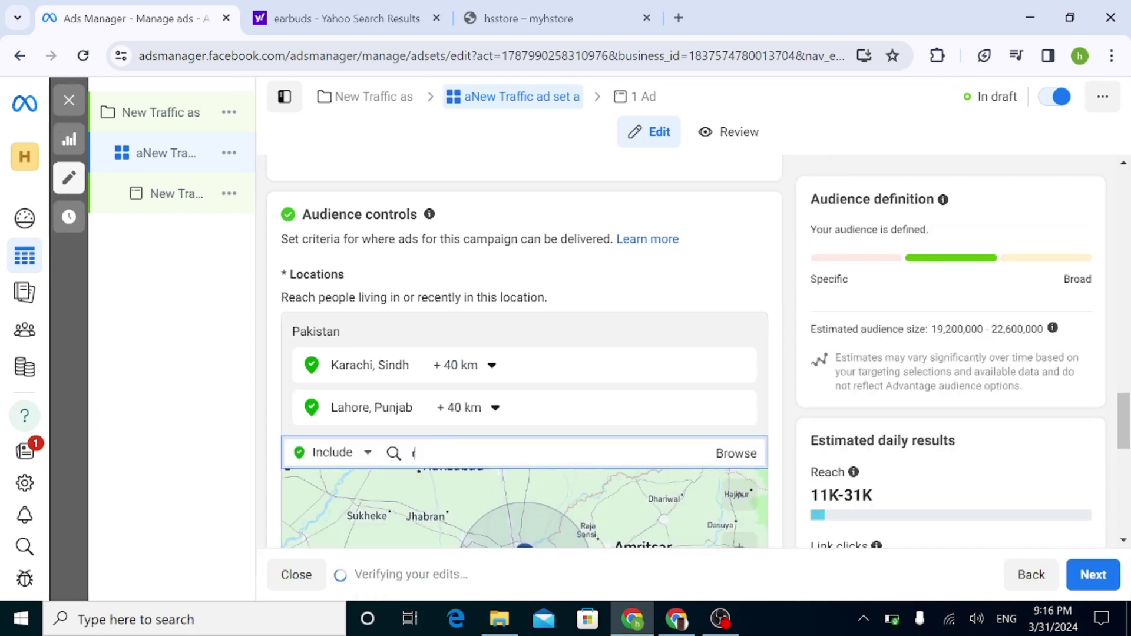
pyautogui.press('BackSpace')
pyautogui.press('BackSpace')
pyautogui.press('BackSpace')
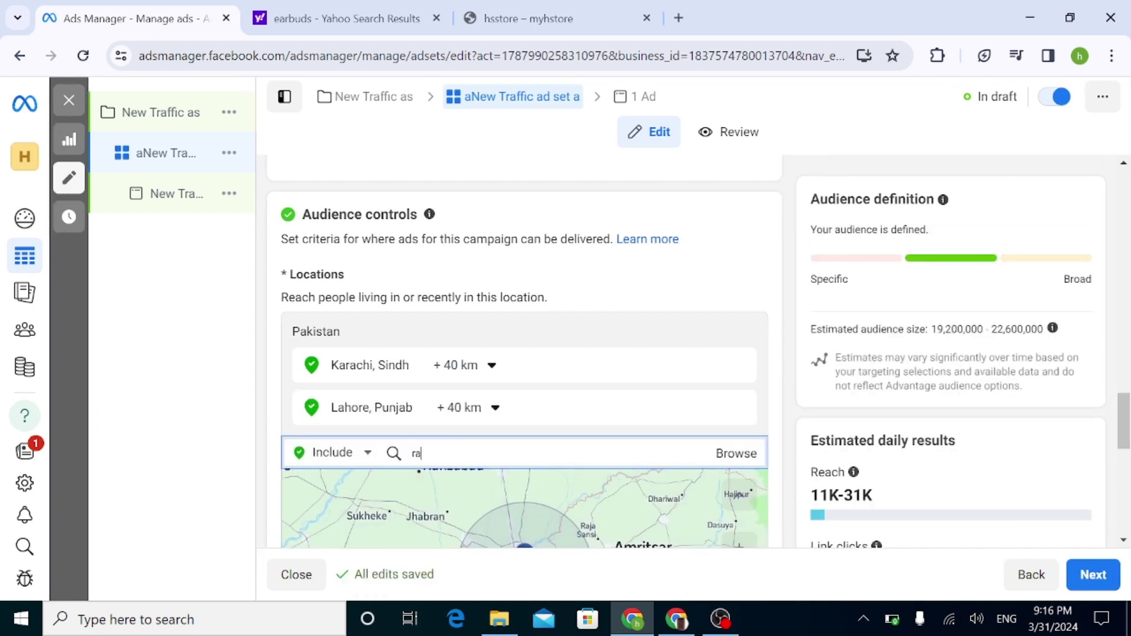
pyautogui.write('walpi')
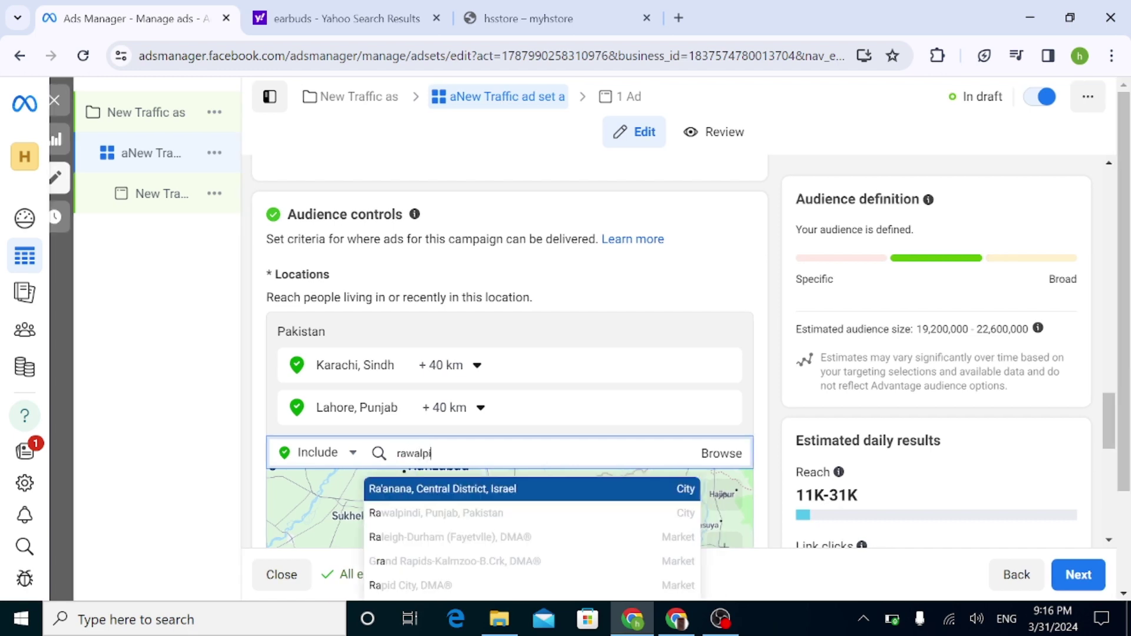
pyautogui.write('ndi')
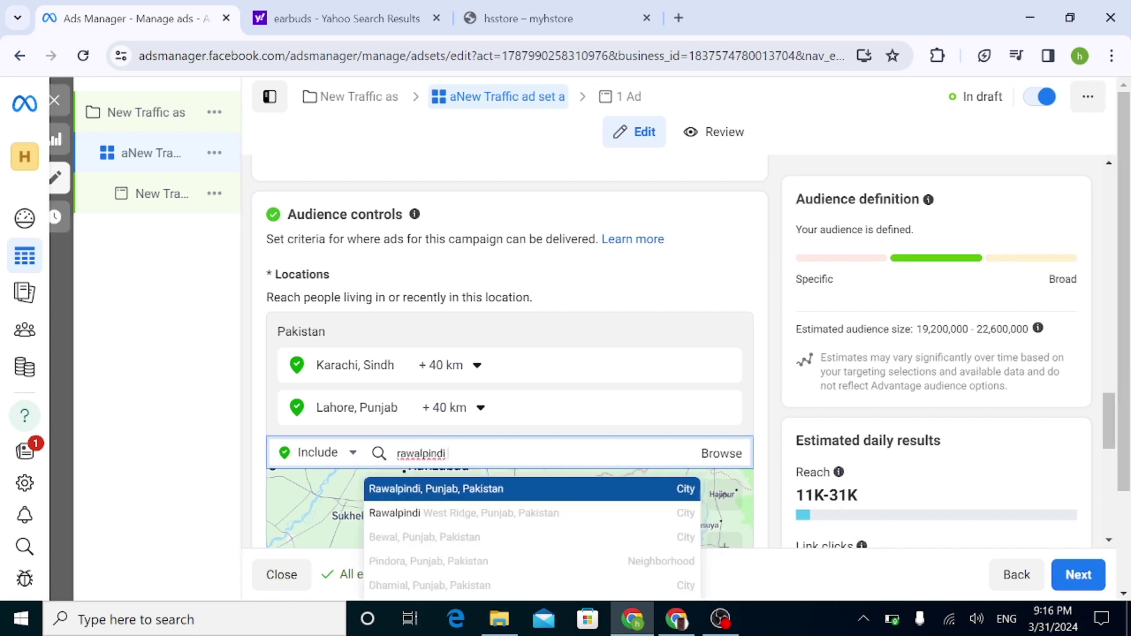
pyautogui.click(439, 498)
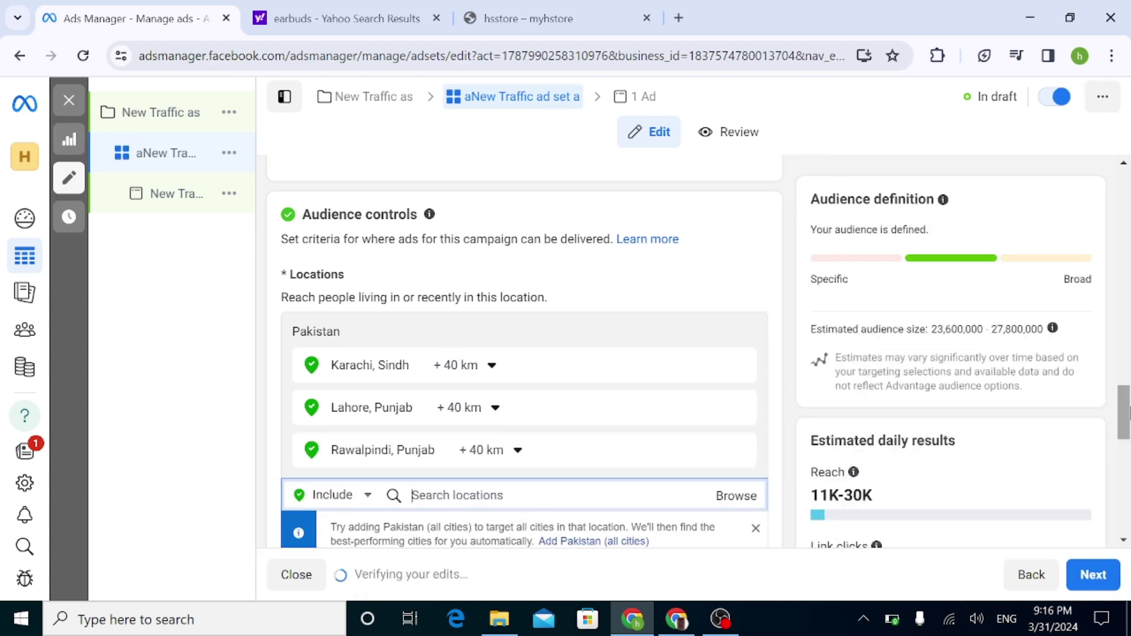
# Add an audience suggestion under Advantage+ audience and set its age range to 20 through 58
pyautogui.scroll(-5, 883, 462)
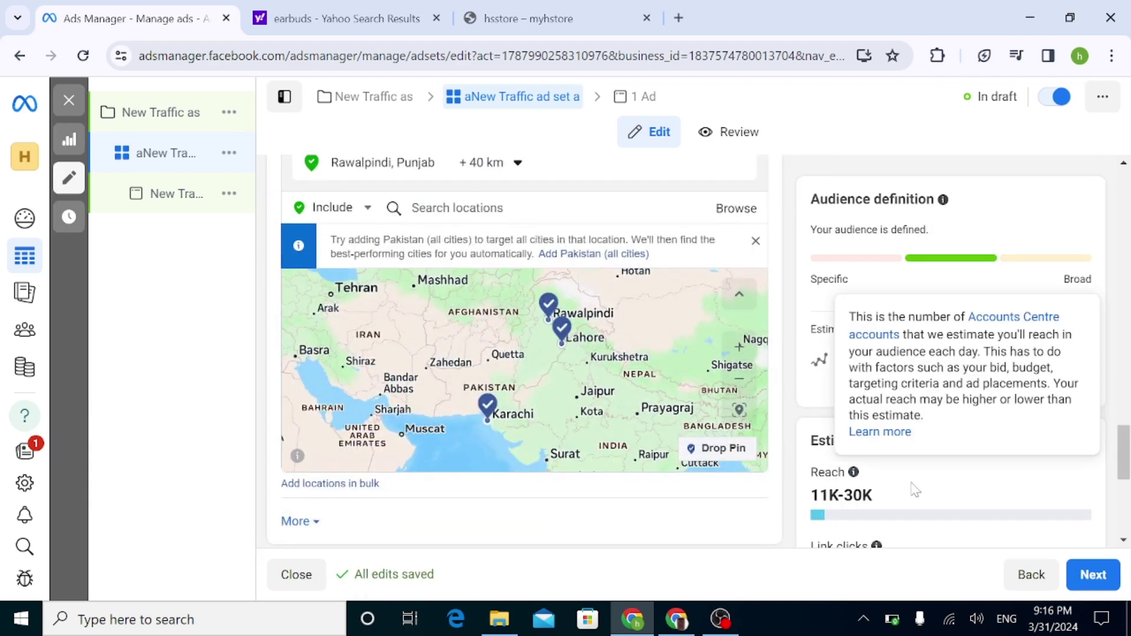
pyautogui.scroll(-5, 921, 538)
pyautogui.scroll(-2, 1119, 501)
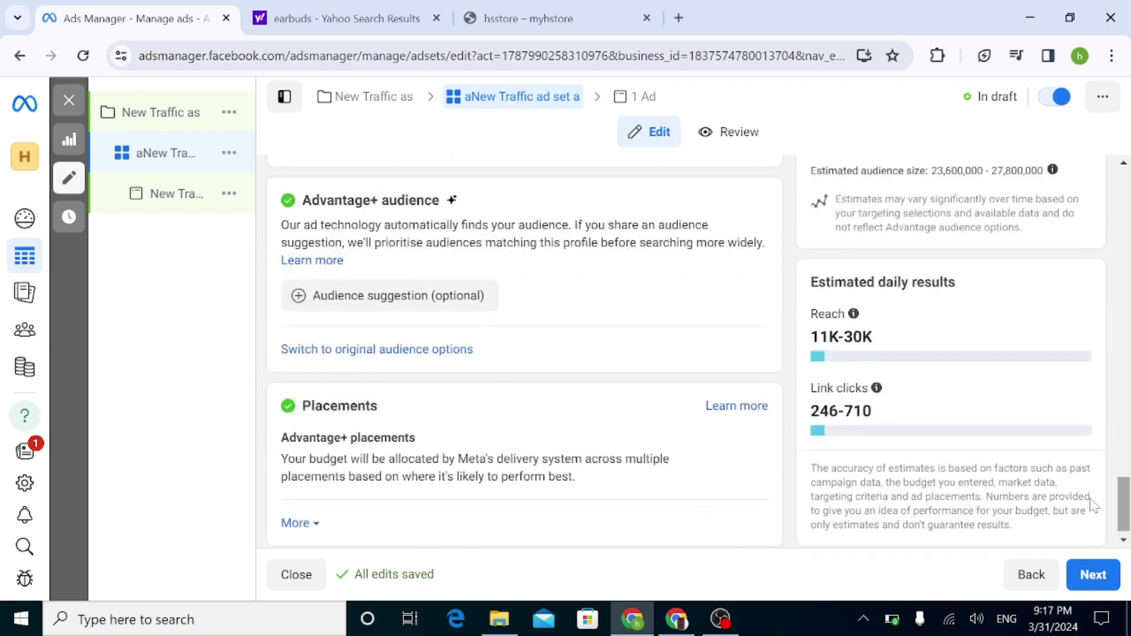
pyautogui.moveTo(1126, 500)
pyautogui.mouseDown()
pyautogui.moveTo(1126, 428)
pyautogui.moveTo(1126, 502)
pyautogui.mouseUp()
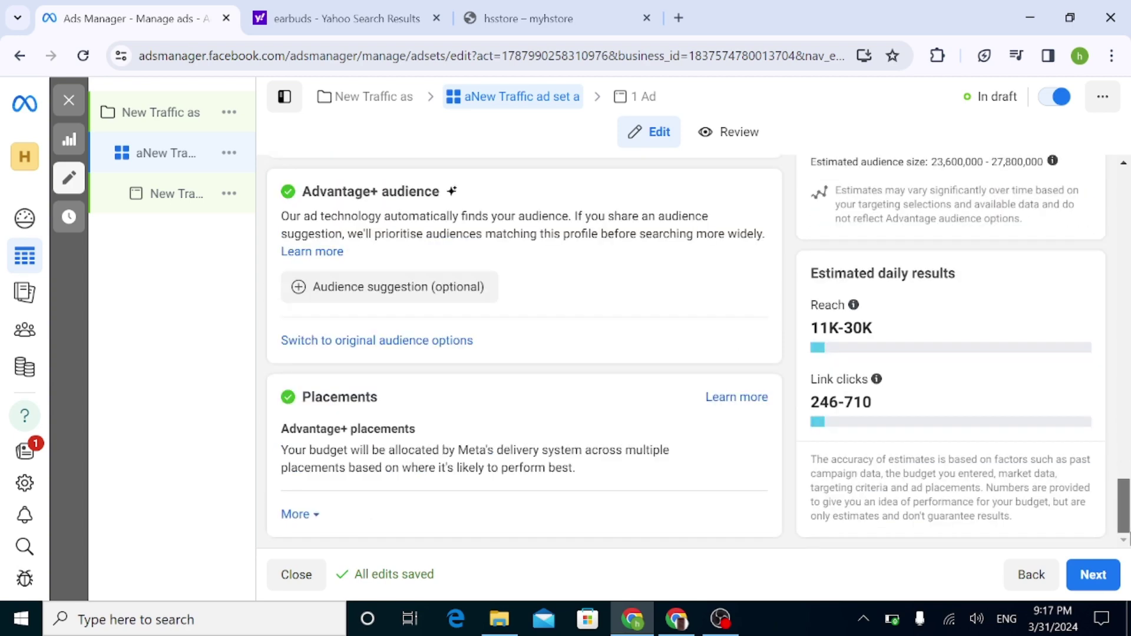
pyautogui.click(316, 299)
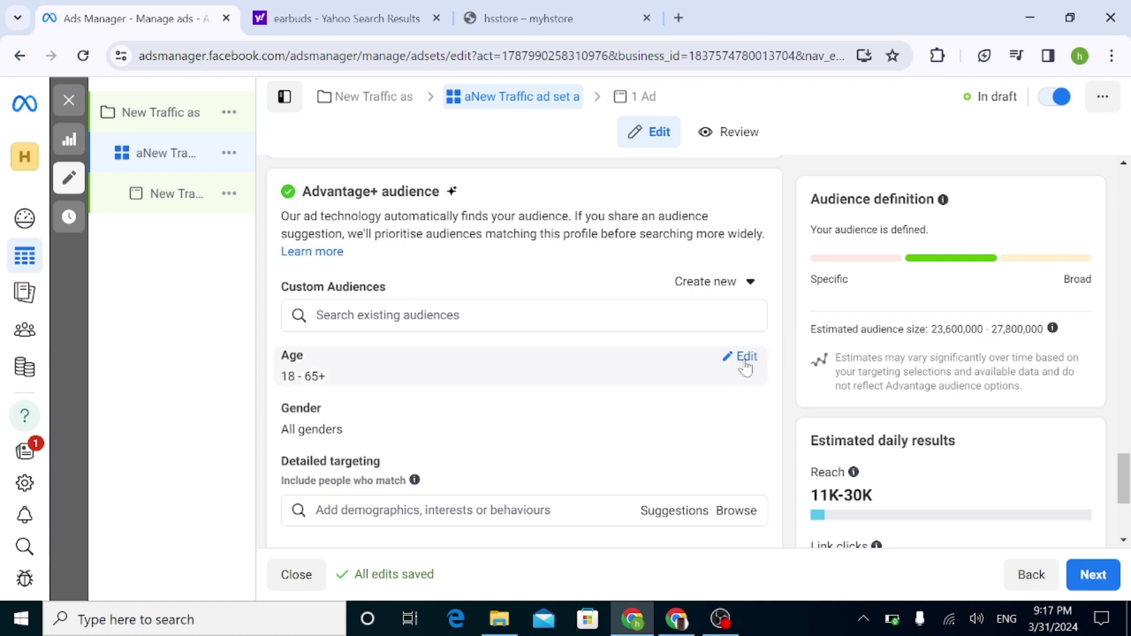
pyautogui.click(747, 359)
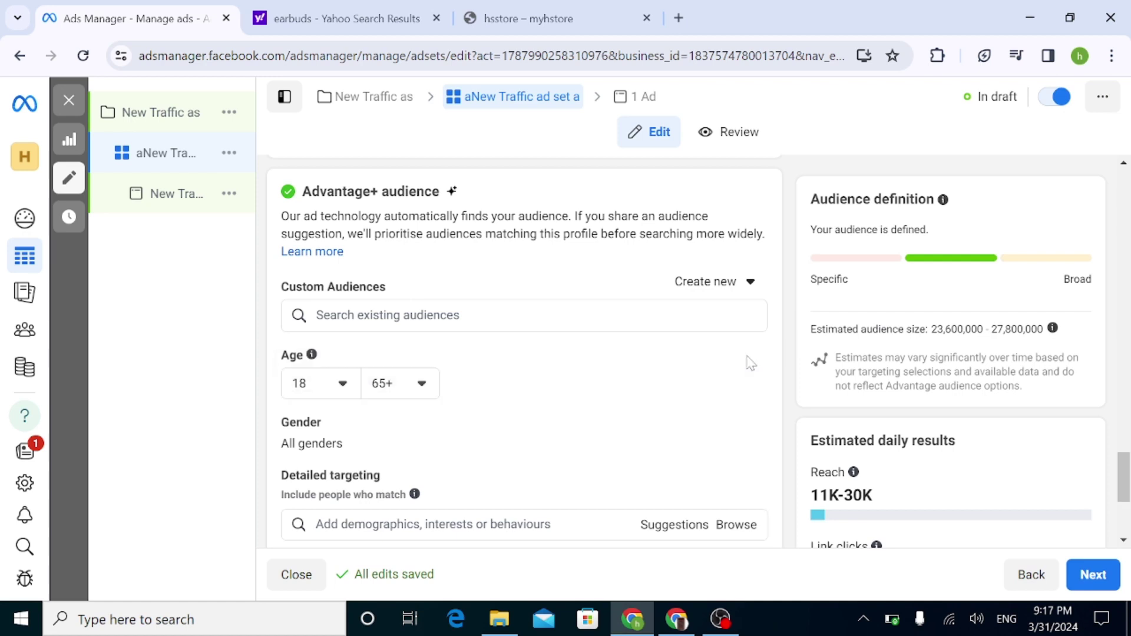
pyautogui.click(327, 380)
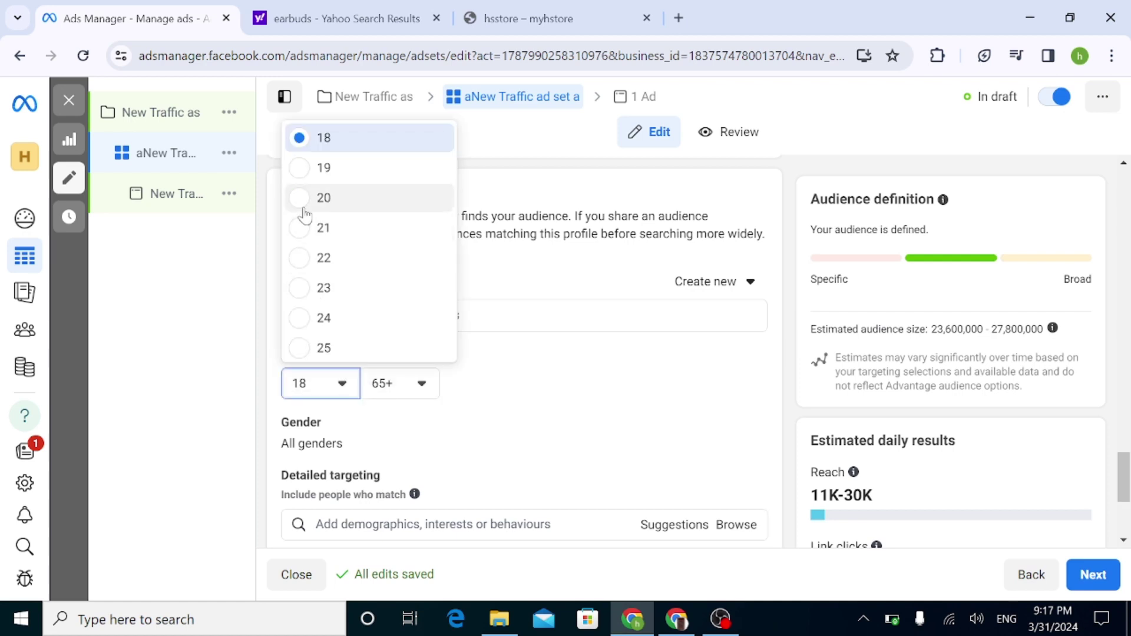
pyautogui.press('Return')
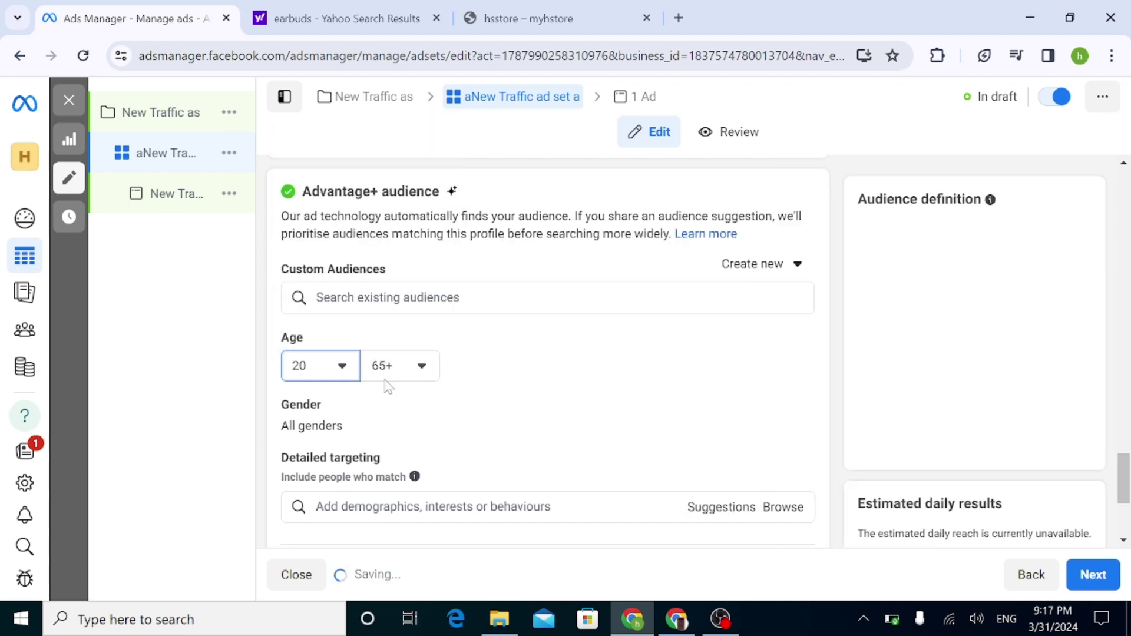
pyautogui.click(402, 377)
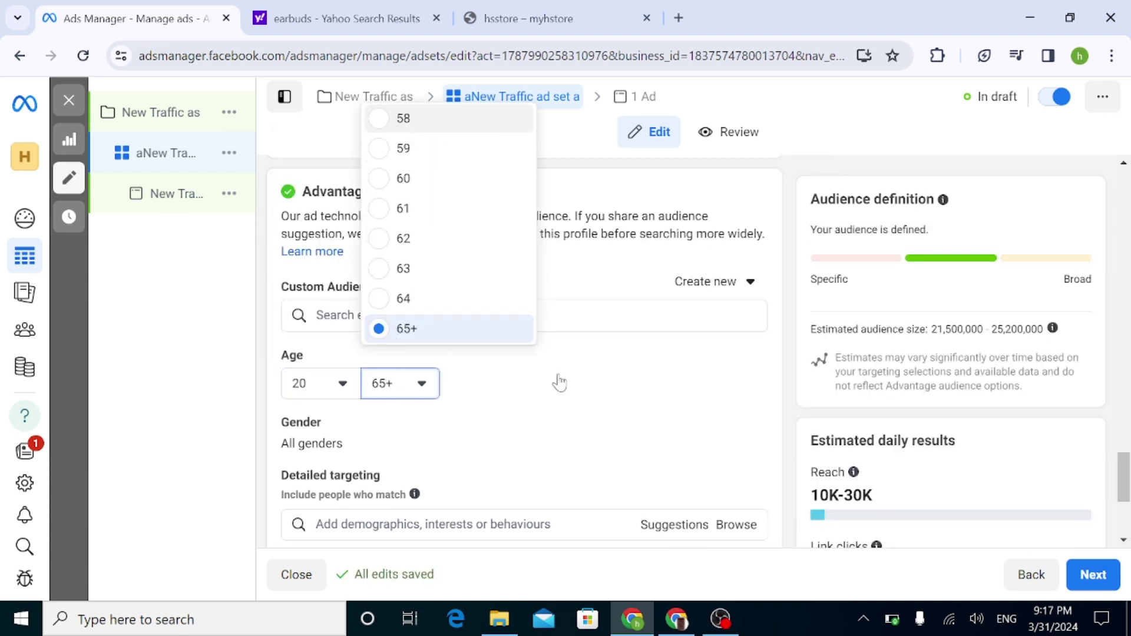
pyautogui.press('Return')
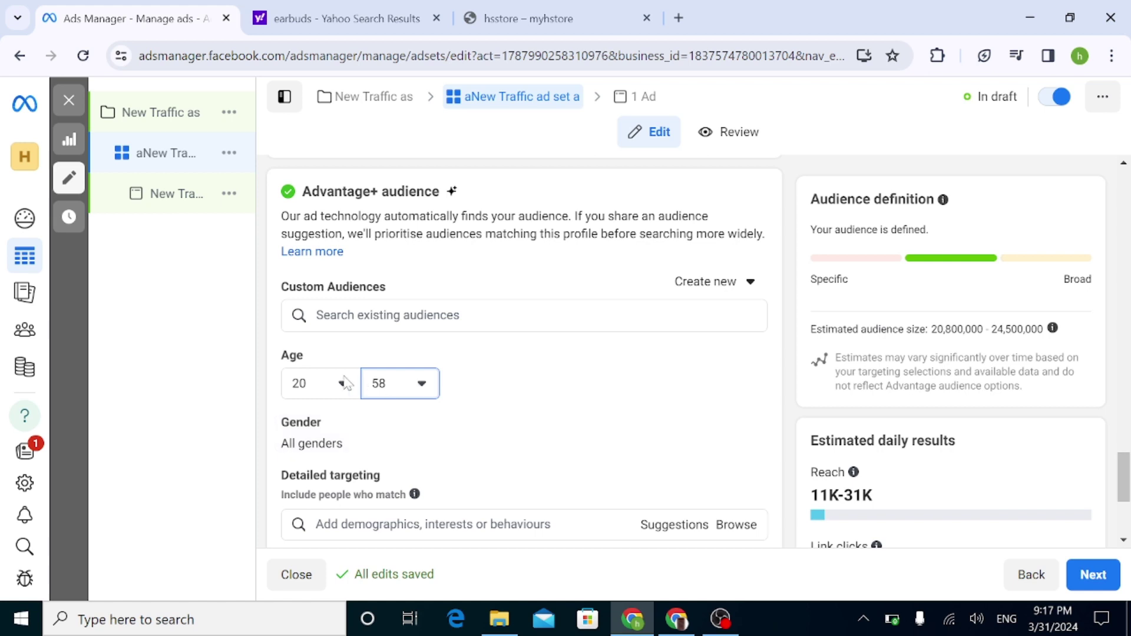
pyautogui.scroll(-1, 1125, 480)
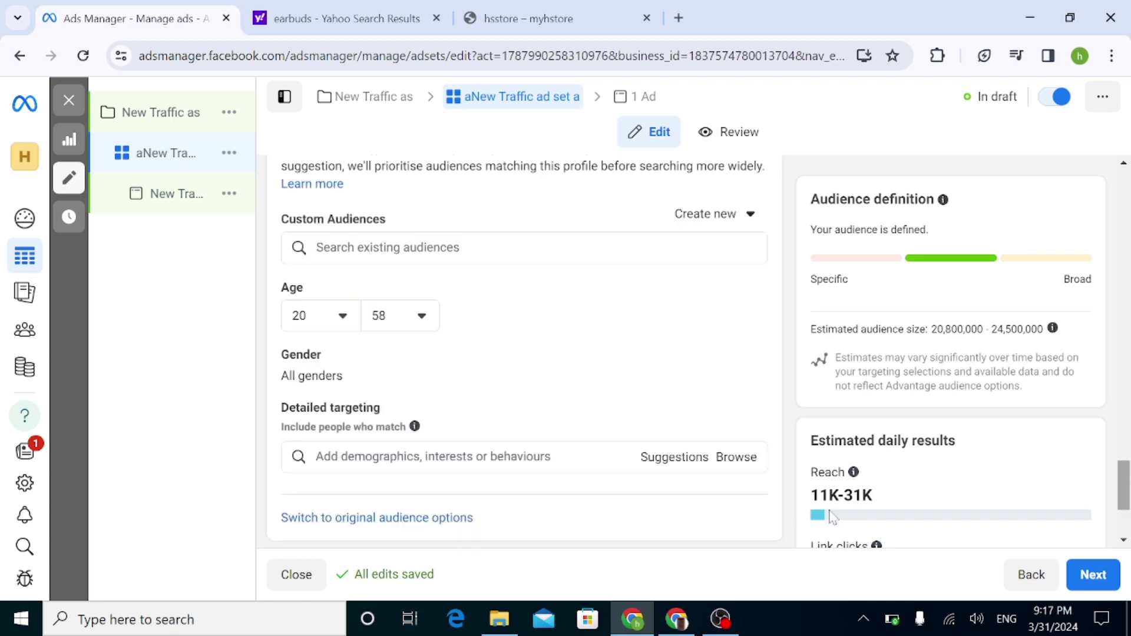
pyautogui.click(410, 465)
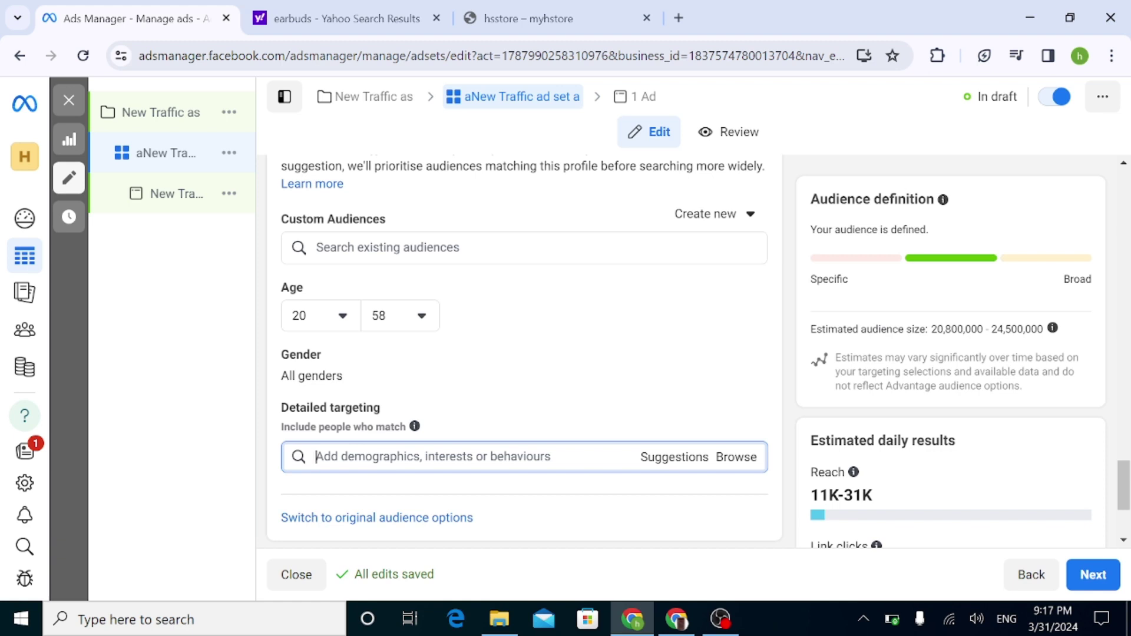
pyautogui.write('skin care')
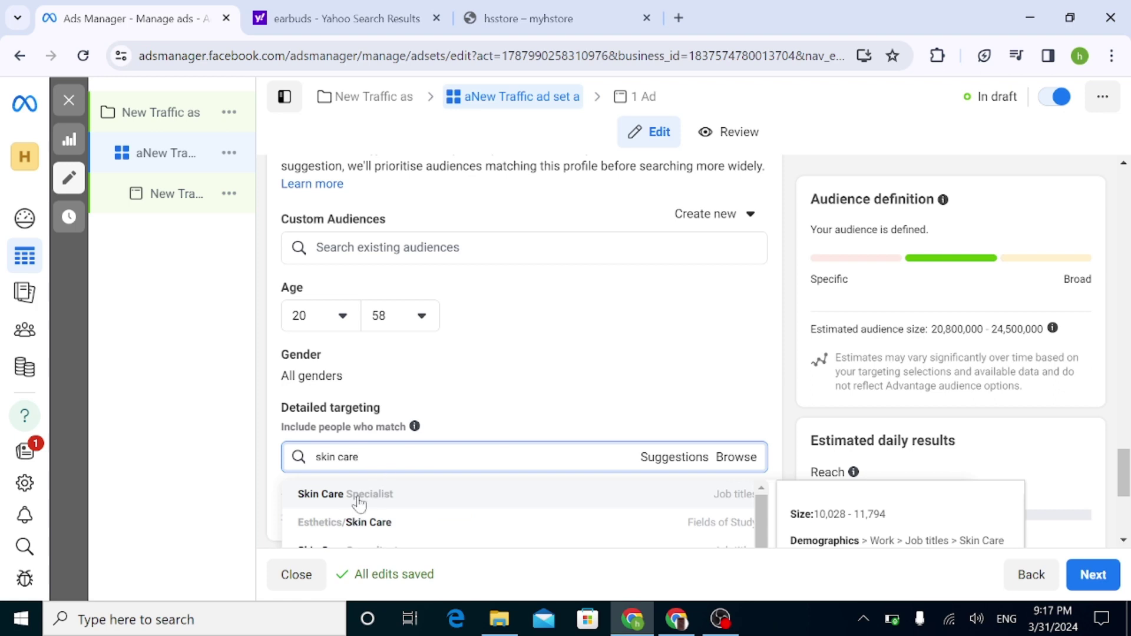
pyautogui.click(659, 551)
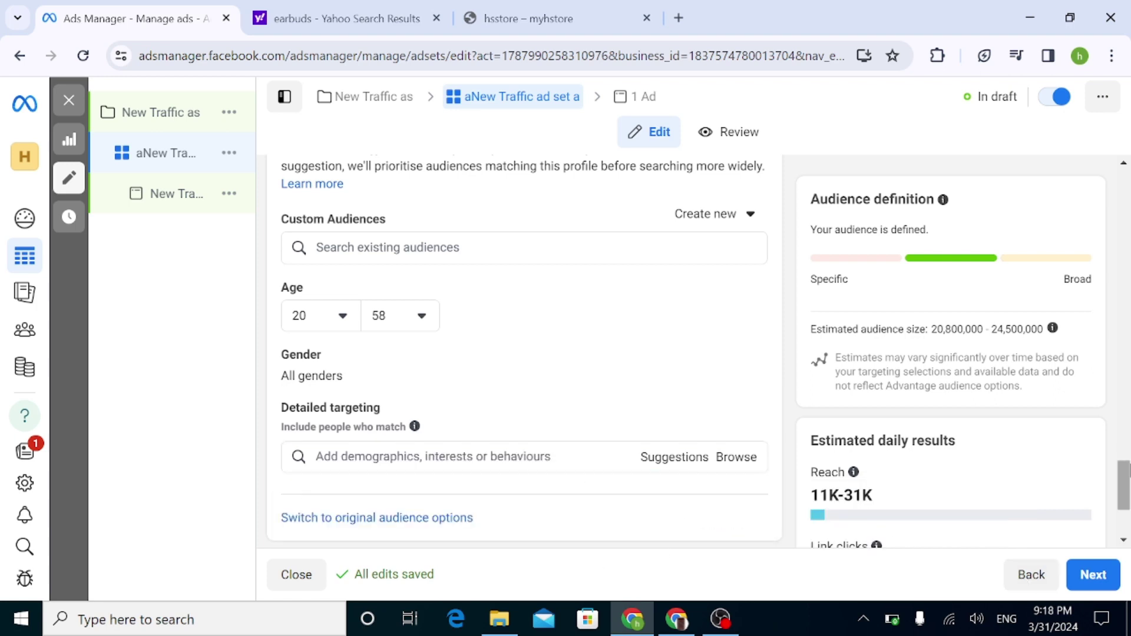
# Search the detailed targeting for "skin" and add the interest Skin care (cosmetics)
pyautogui.scroll(-3, 554, 259)
pyautogui.click(553, 279)
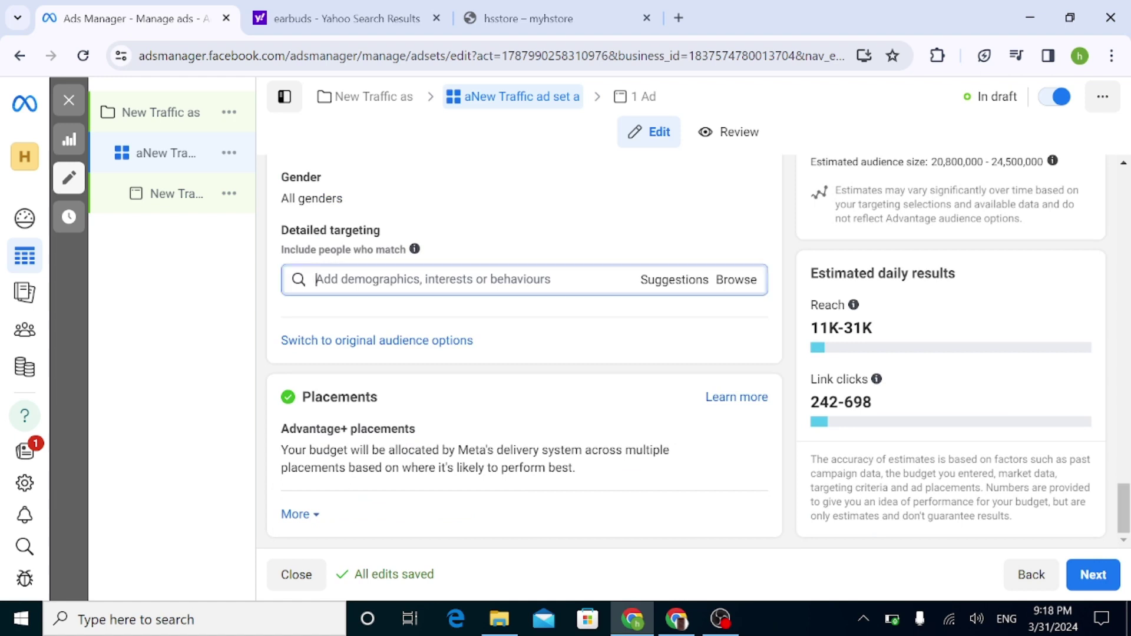
pyautogui.write('skin')
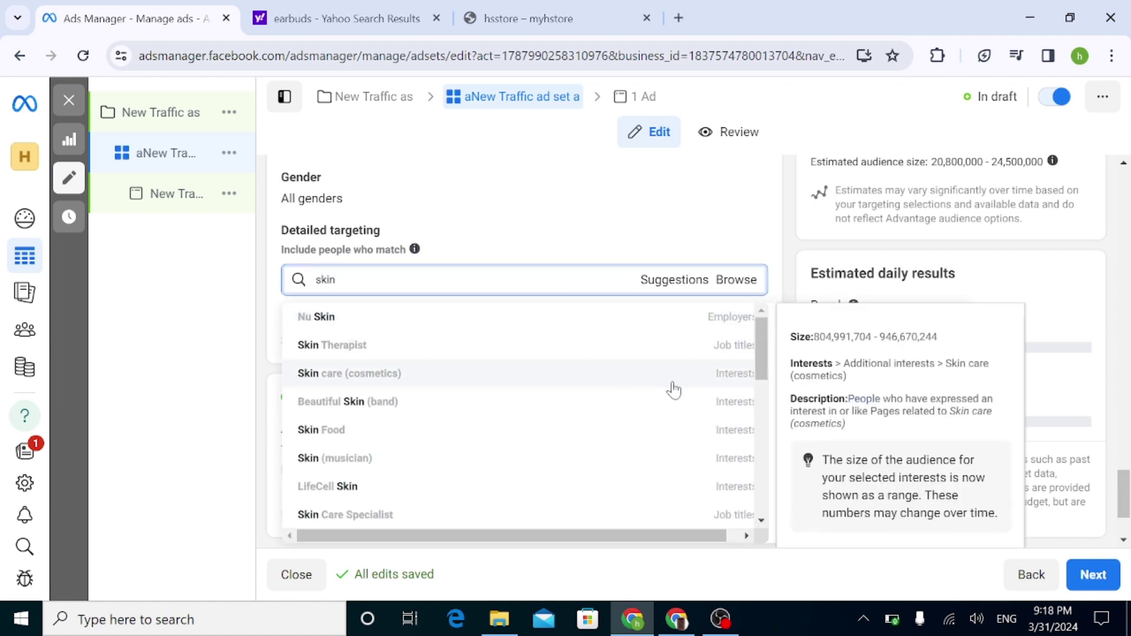
pyautogui.click(530, 366)
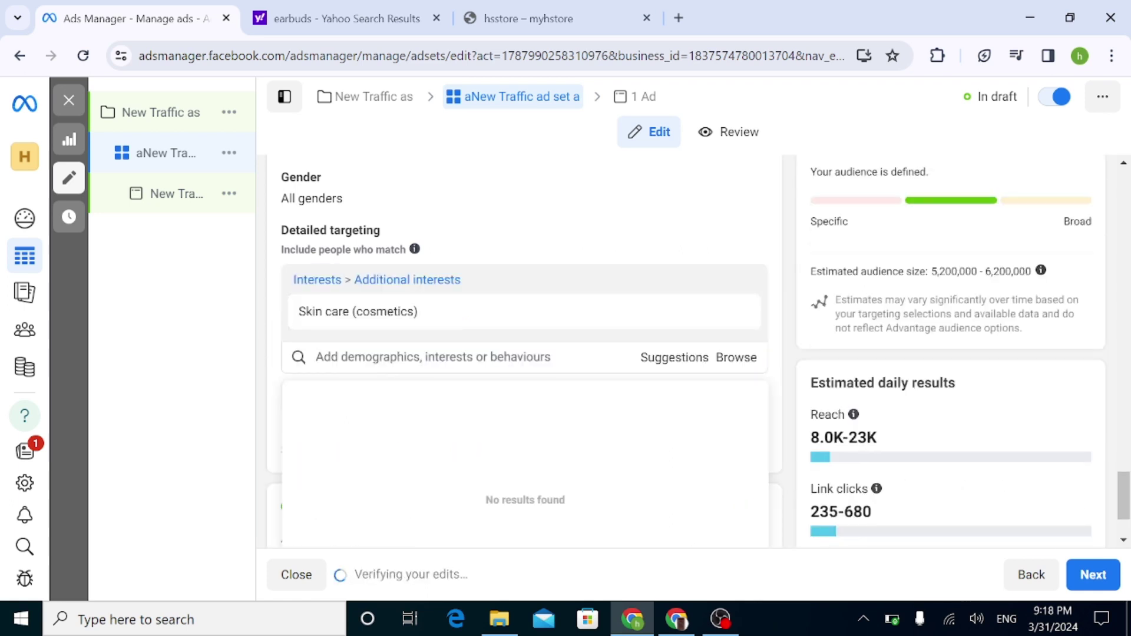
# Search the detailed targeting for "skincare" and add the interest Simple Skincare
pyautogui.write('skin')
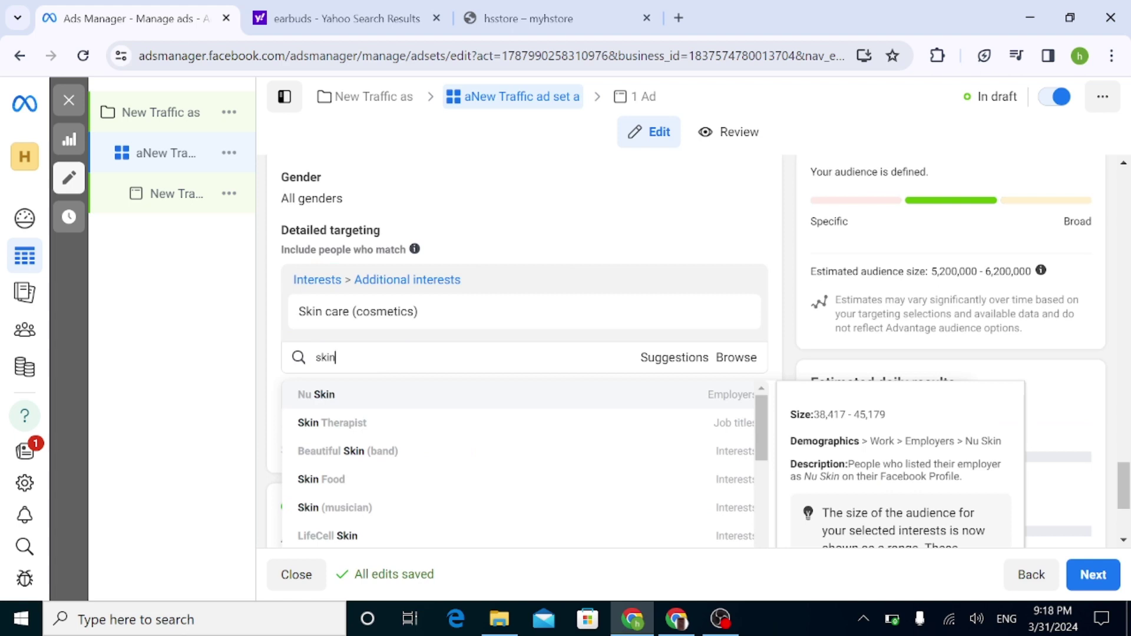
pyautogui.write('care')
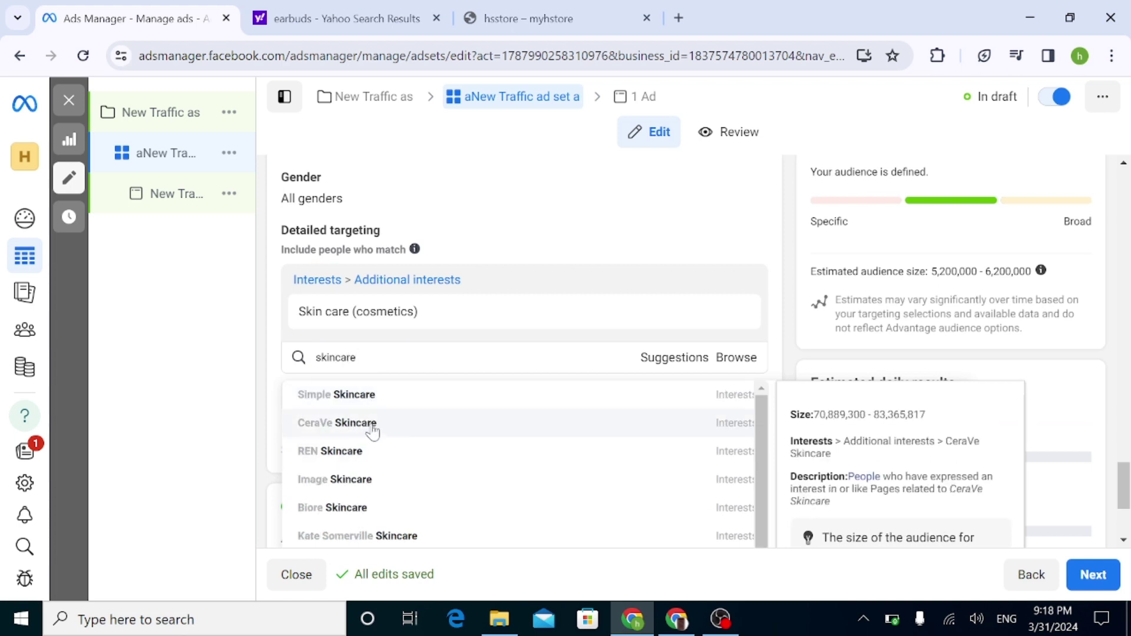
pyautogui.click(406, 400)
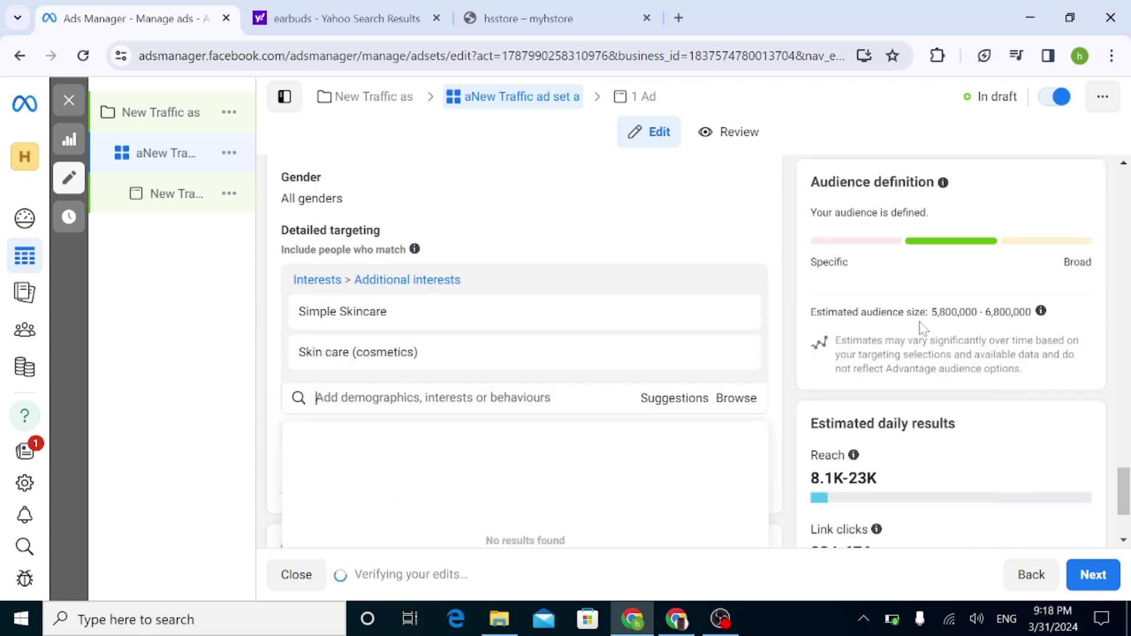
pyautogui.moveTo(923, 327); pyautogui.dragTo(931, 323)
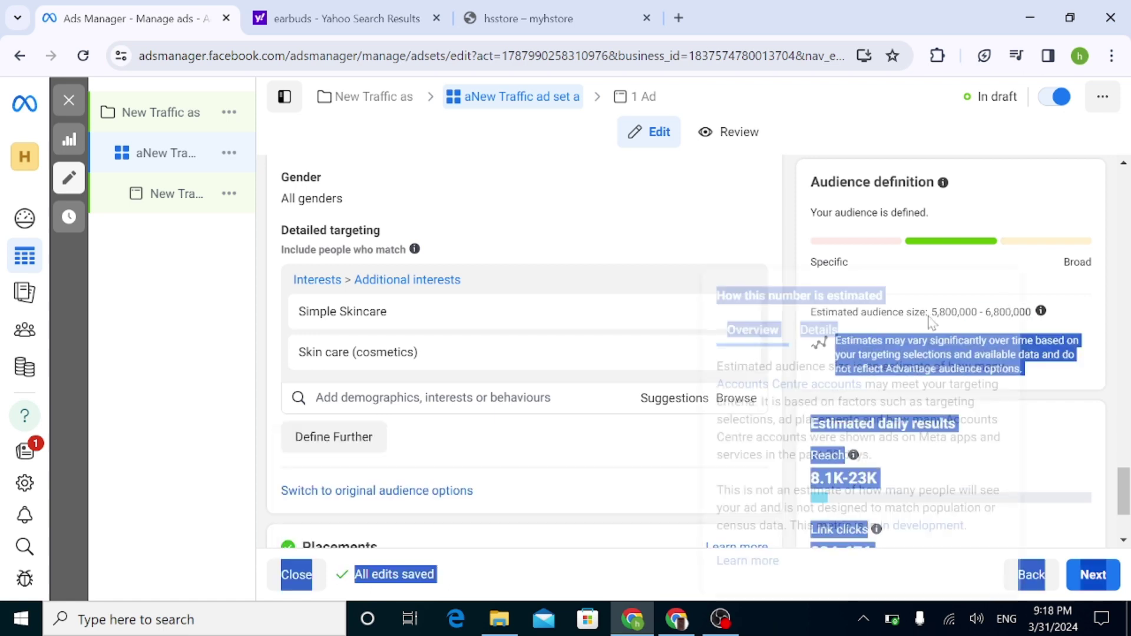
pyautogui.click(928, 322)
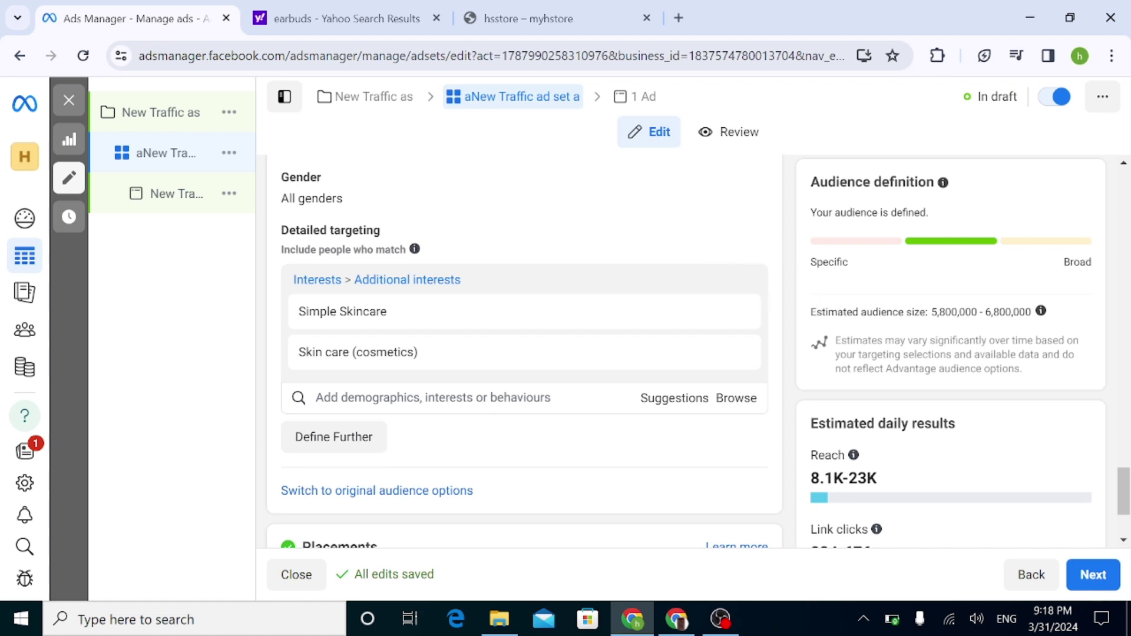
# Switch the ad set to manual placements with Apps and sites excluded, and continue to the ad
pyautogui.scroll(-3, 1124, 539)
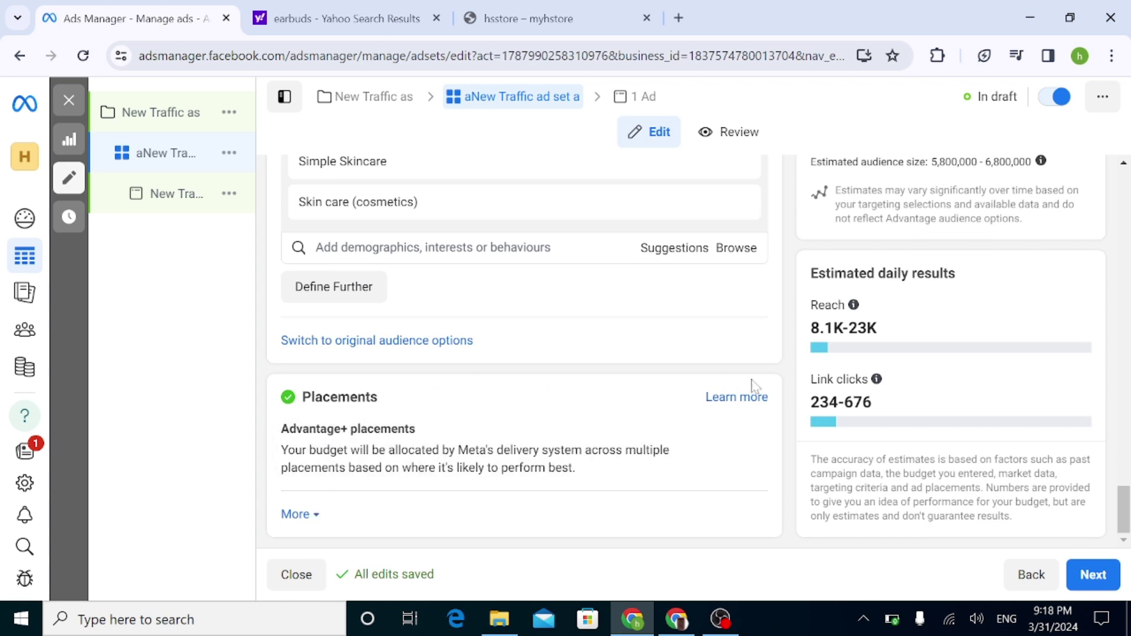
pyautogui.click(745, 434)
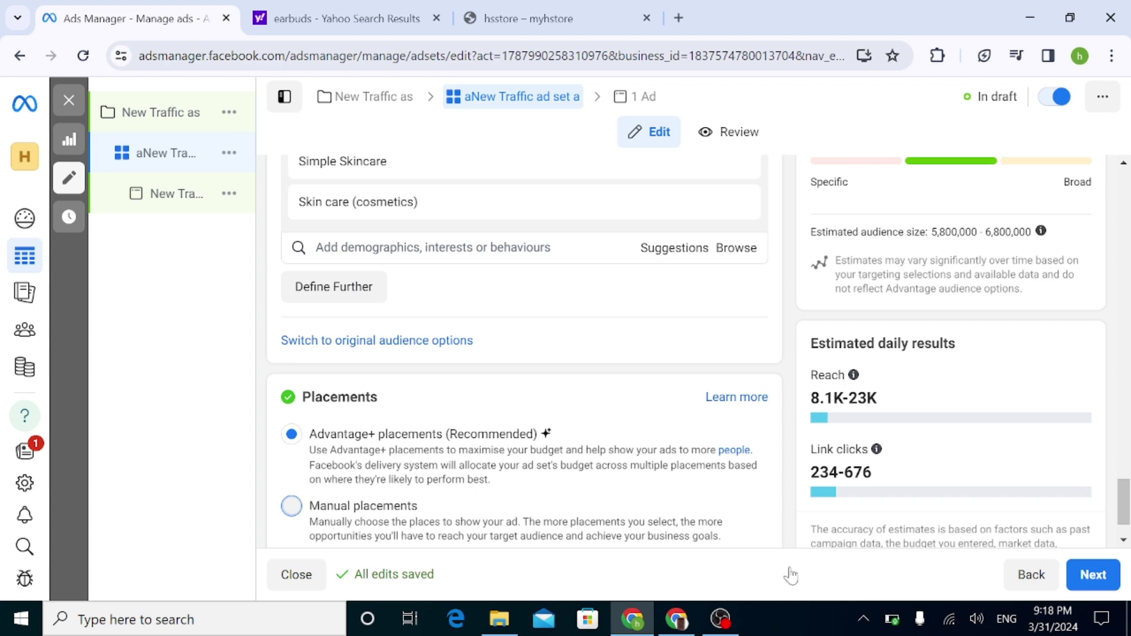
pyautogui.scroll(-2, 1122, 453)
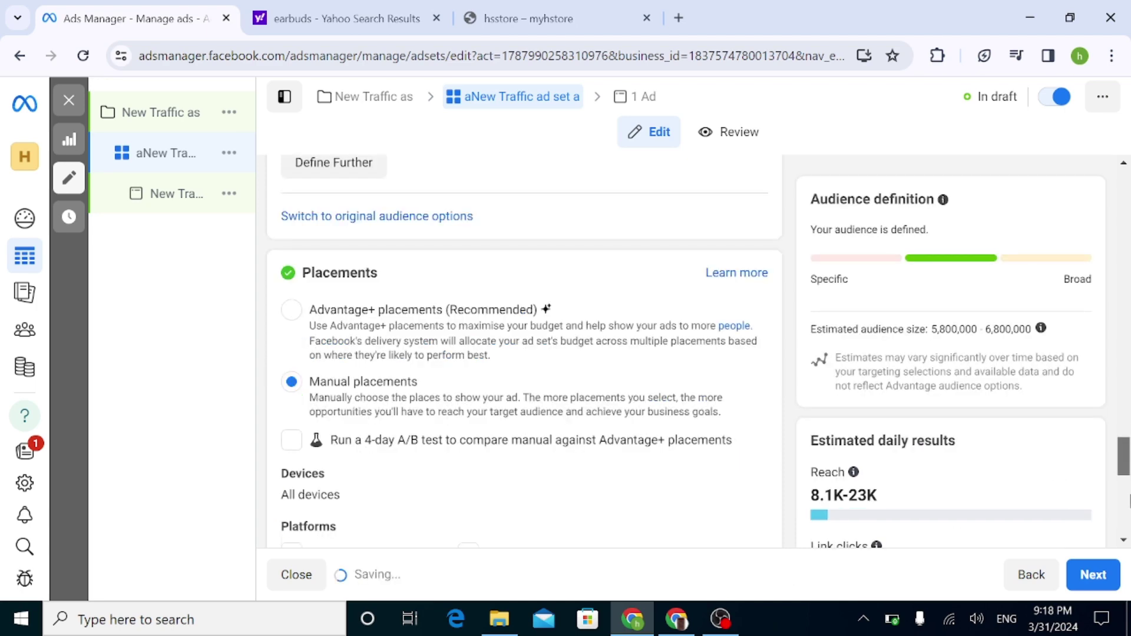
pyautogui.scroll(-5, 494, 311)
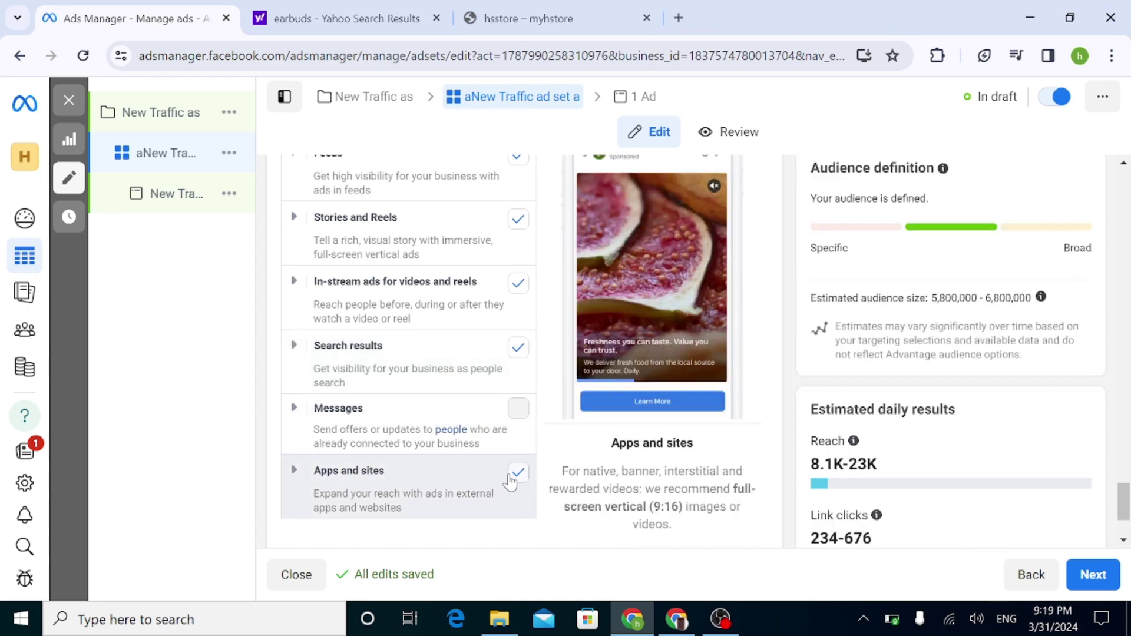
pyautogui.click(521, 482)
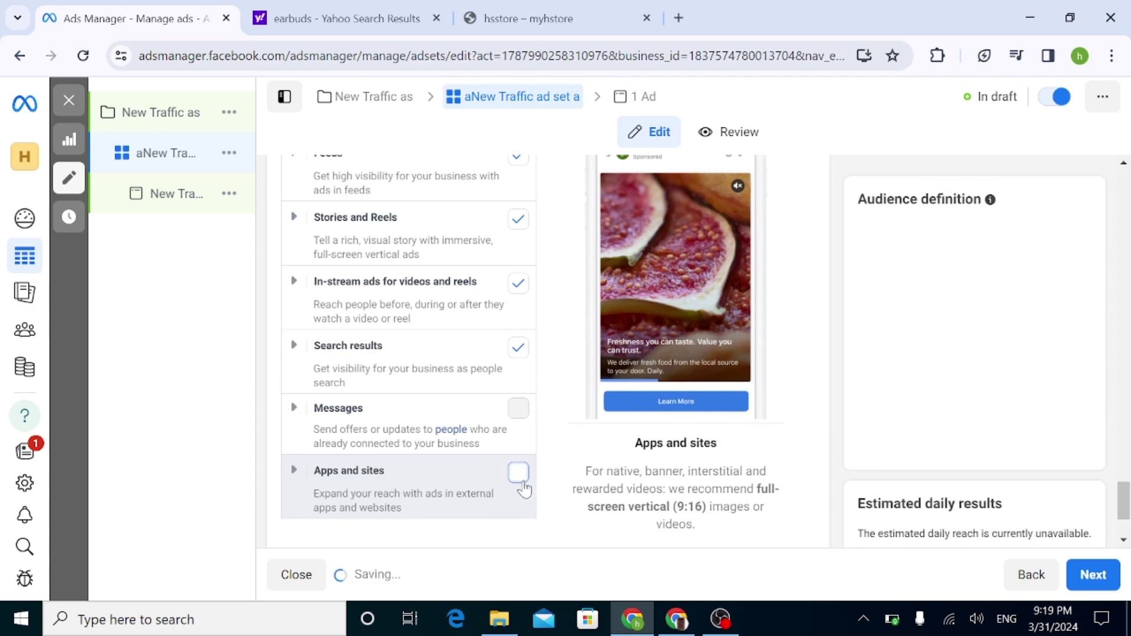
pyautogui.click(1092, 588)
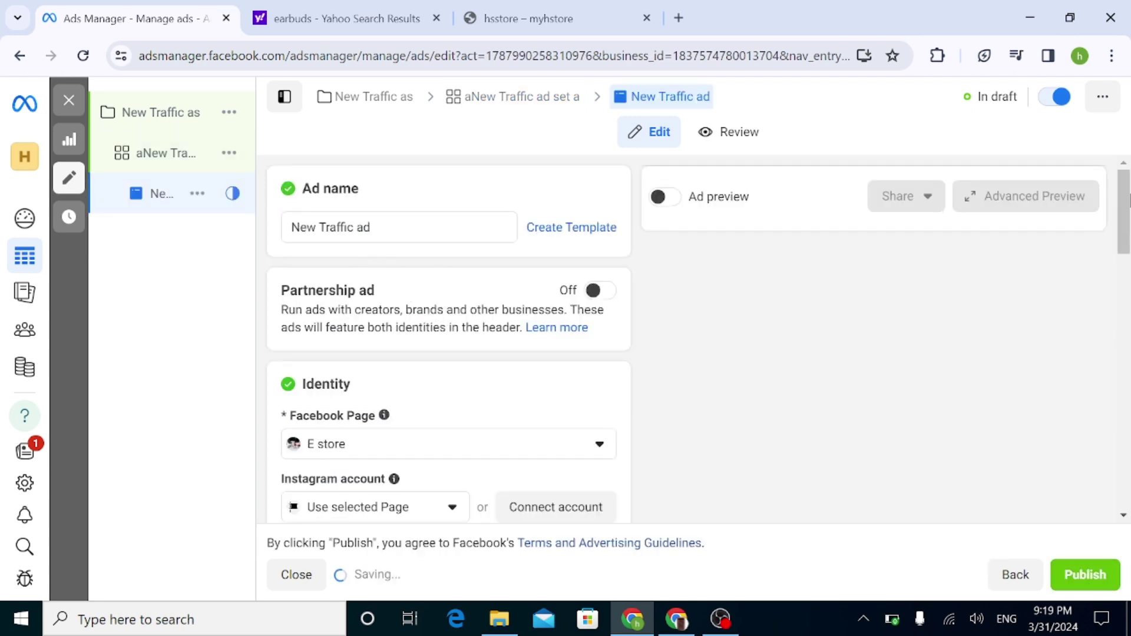
# Dismiss the carousel ad recommendation and go through the ad's setup options to the Ad creative section
pyautogui.scroll(-15, 1072, 336)
pyautogui.scroll(10, 1073, 336)
pyautogui.scroll(-3, 447, 338)
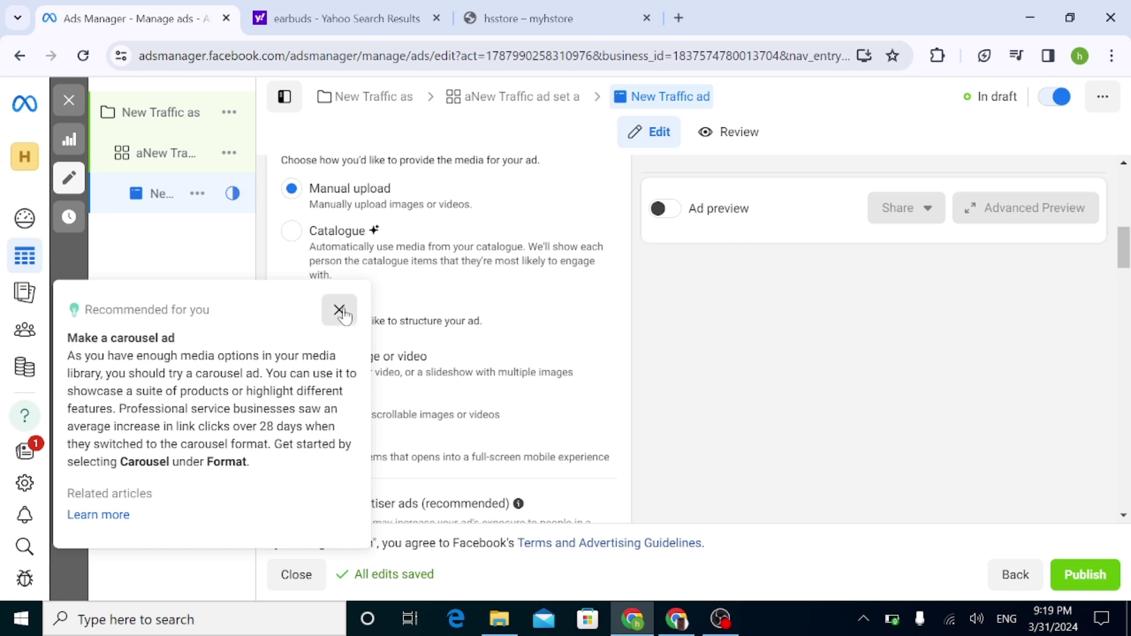
pyautogui.click(339, 307)
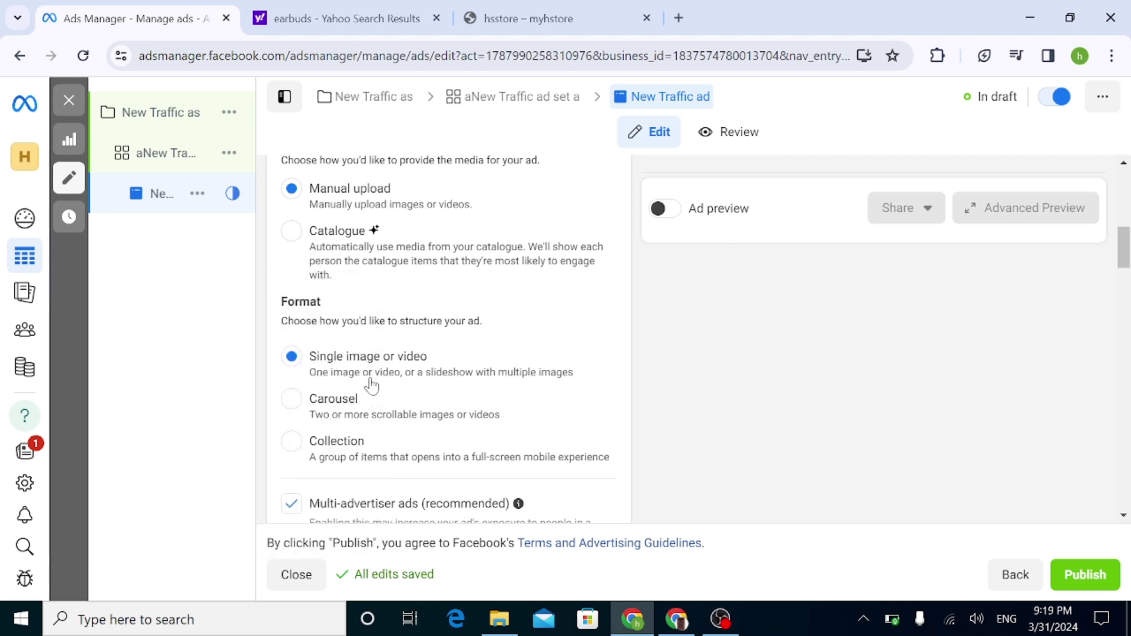
pyautogui.scroll(-5, 1124, 253)
pyautogui.scroll(-2, 448, 339)
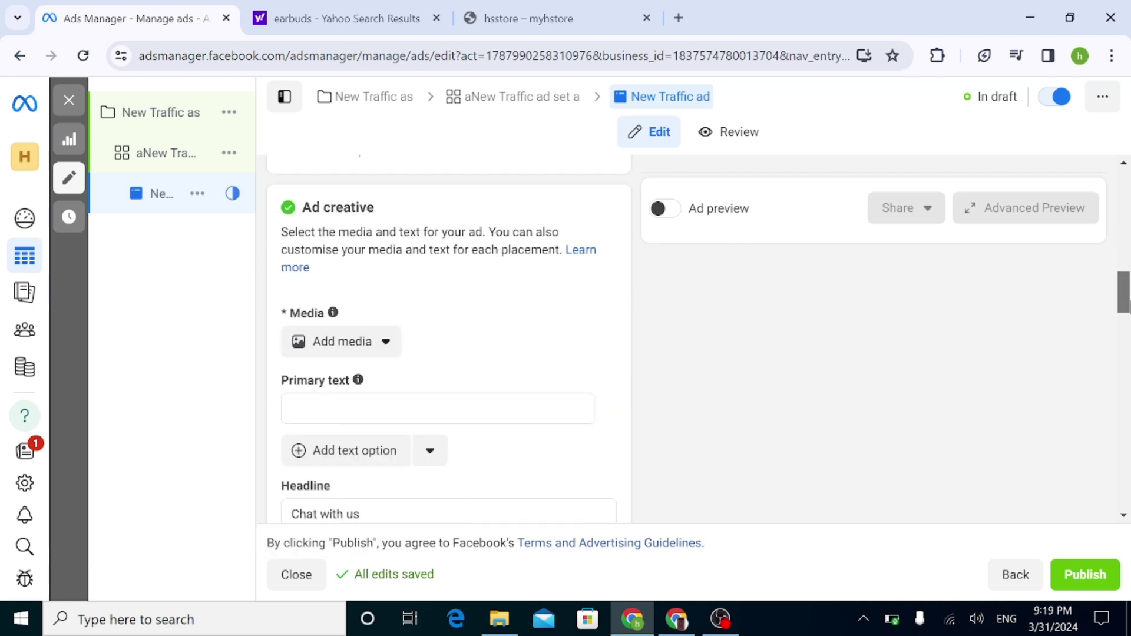
# Add the beauty book image from the account images as ad media with the suggested crops and optimisations, and dismiss the info labels recommendation
pyautogui.click(339, 346)
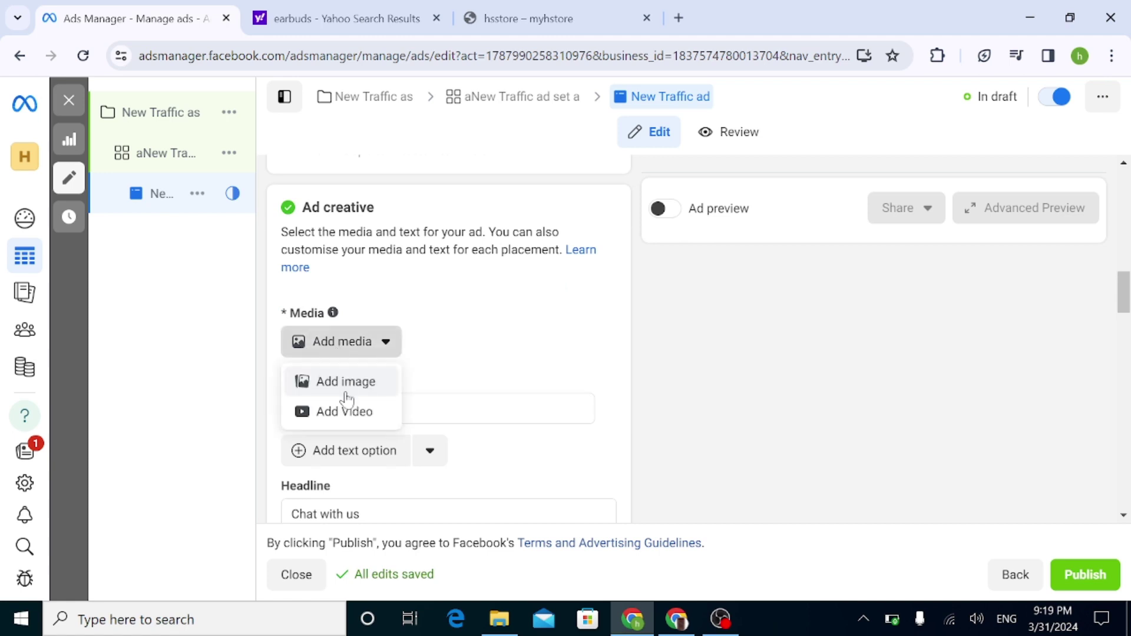
pyautogui.click(345, 388)
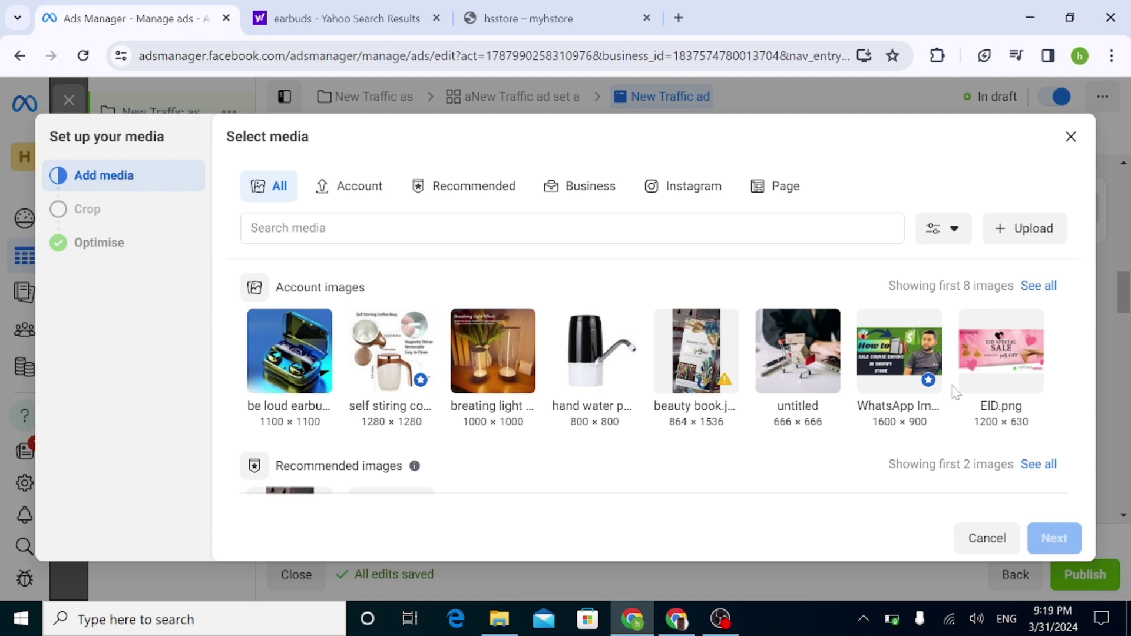
pyautogui.click(705, 373)
pyautogui.click(1056, 545)
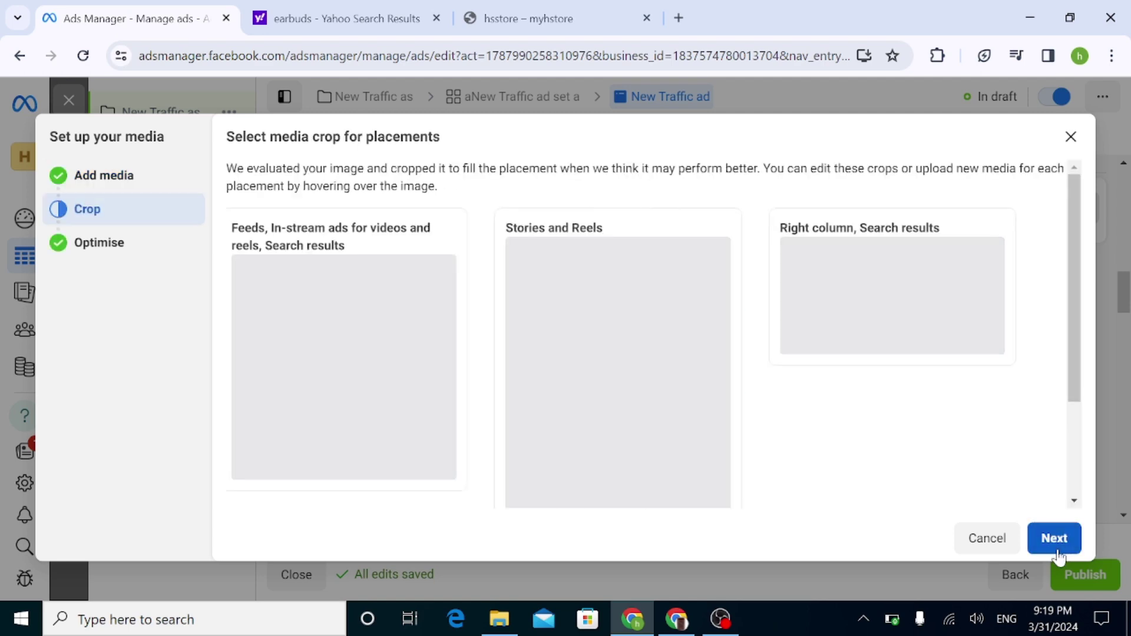
pyautogui.click(1058, 553)
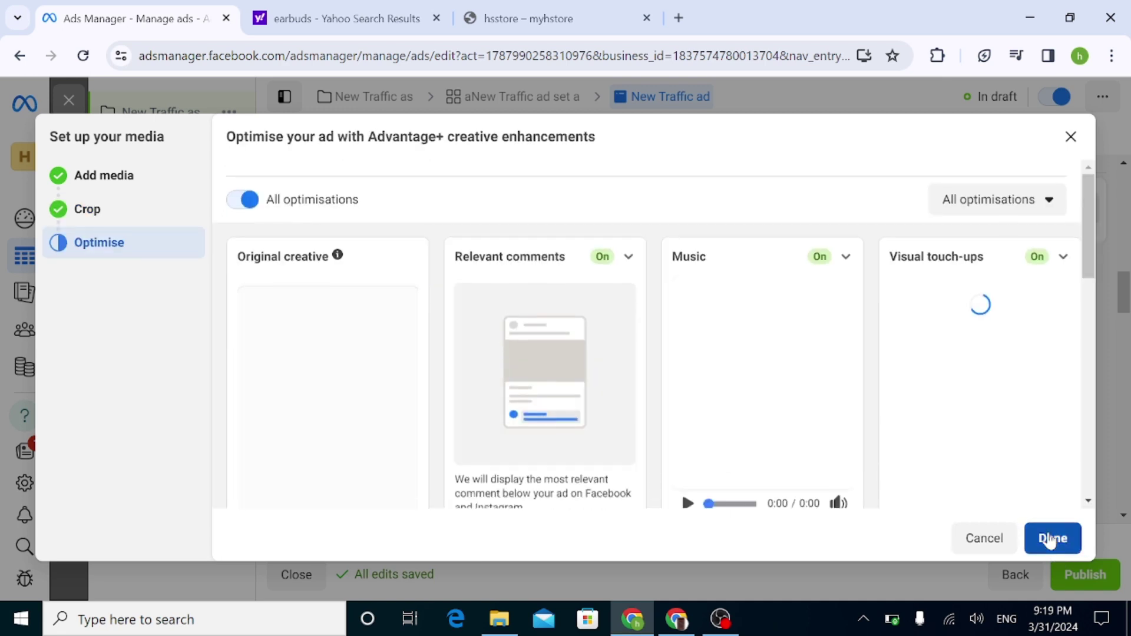
pyautogui.click(1051, 538)
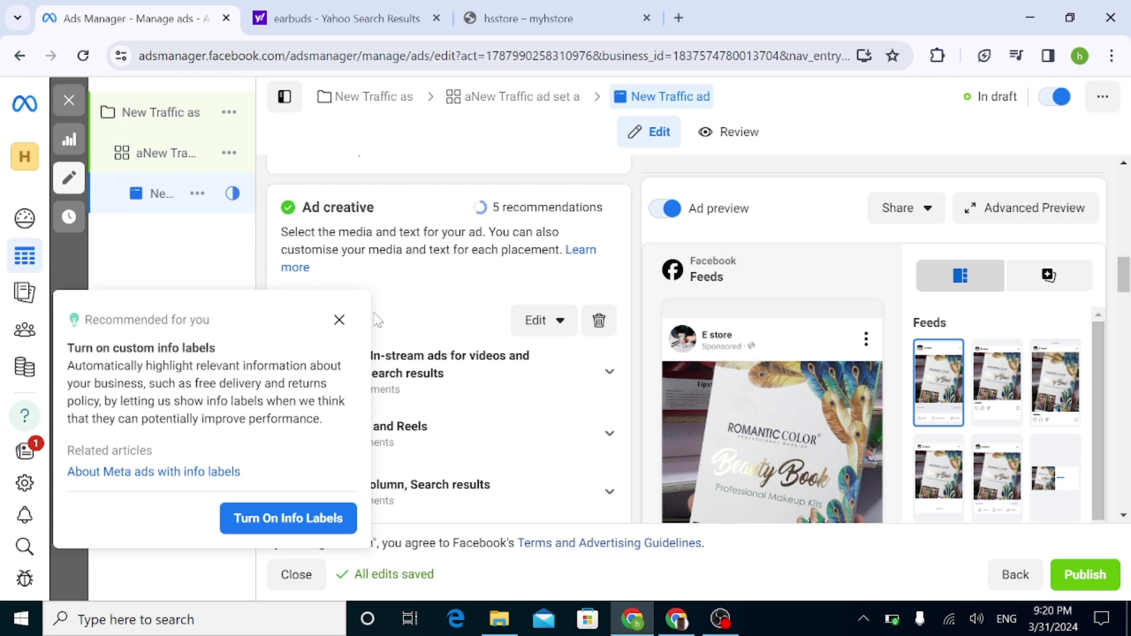
pyautogui.click(513, 295)
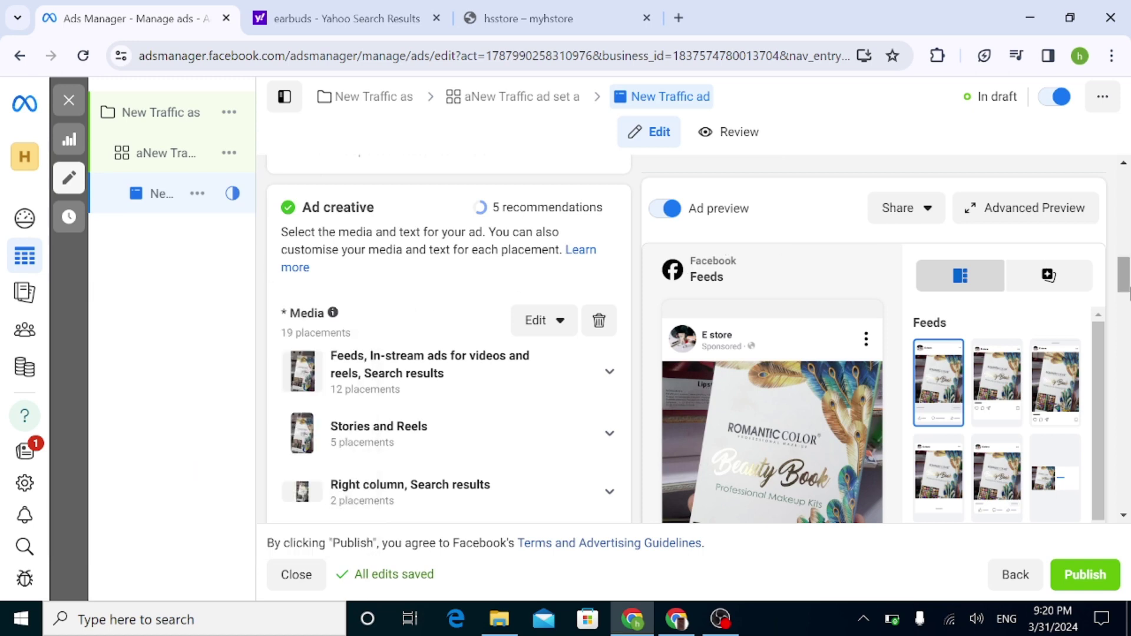
# Enter "ramaza deal" as the ad's primary text
pyautogui.scroll(6, 447, 341)
pyautogui.scroll(-4, 448, 341)
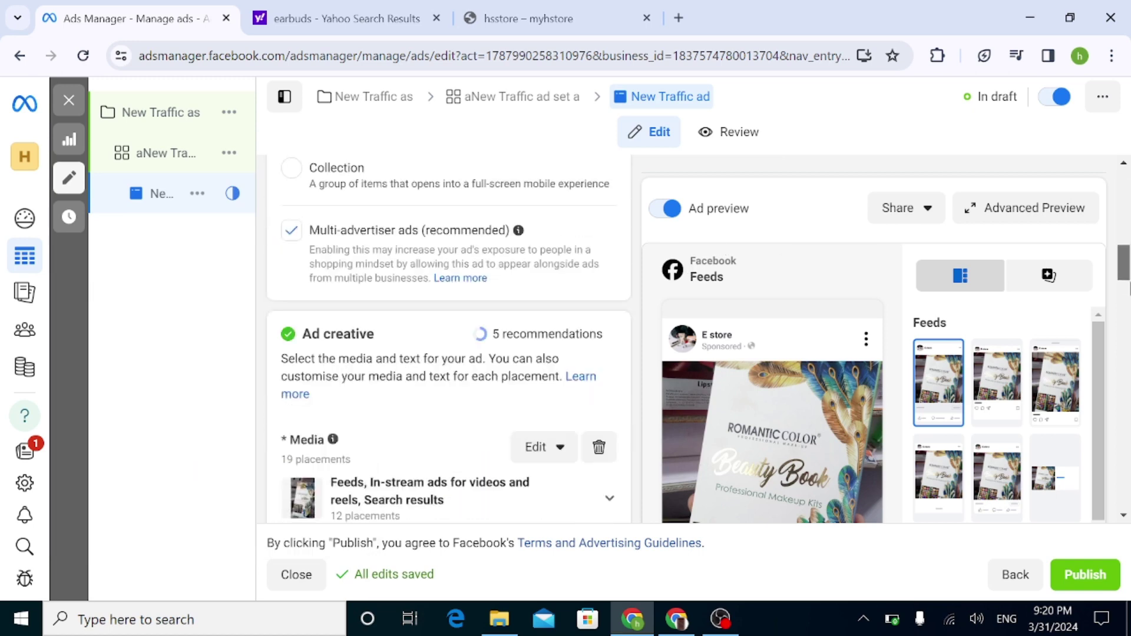
pyautogui.scroll(-6, 448, 341)
pyautogui.scroll(2, 448, 342)
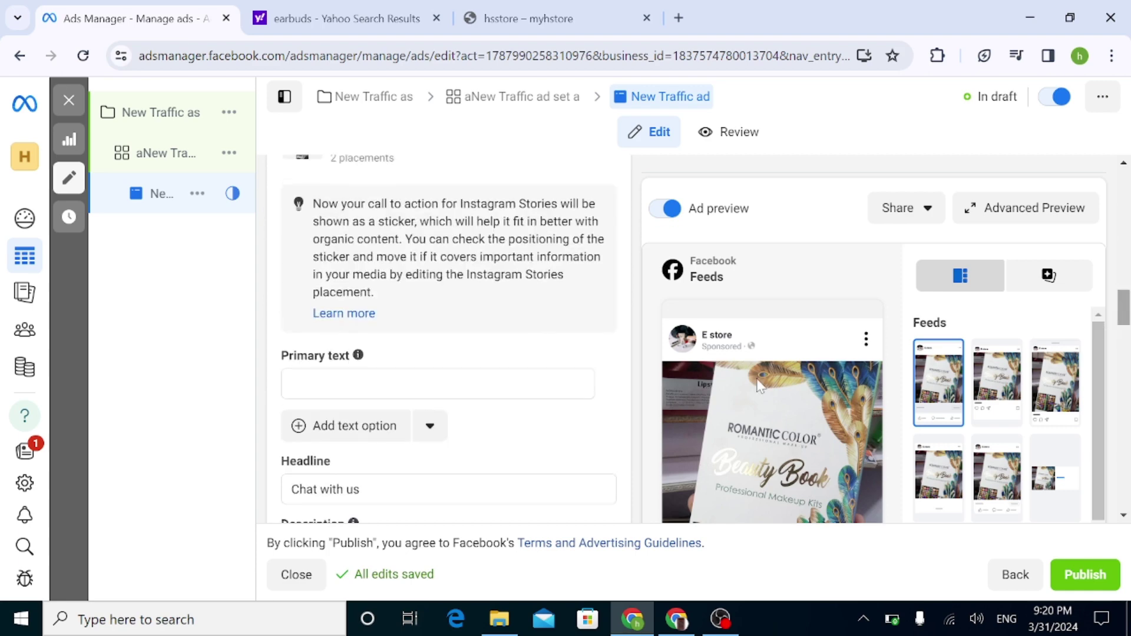
pyautogui.click(438, 384)
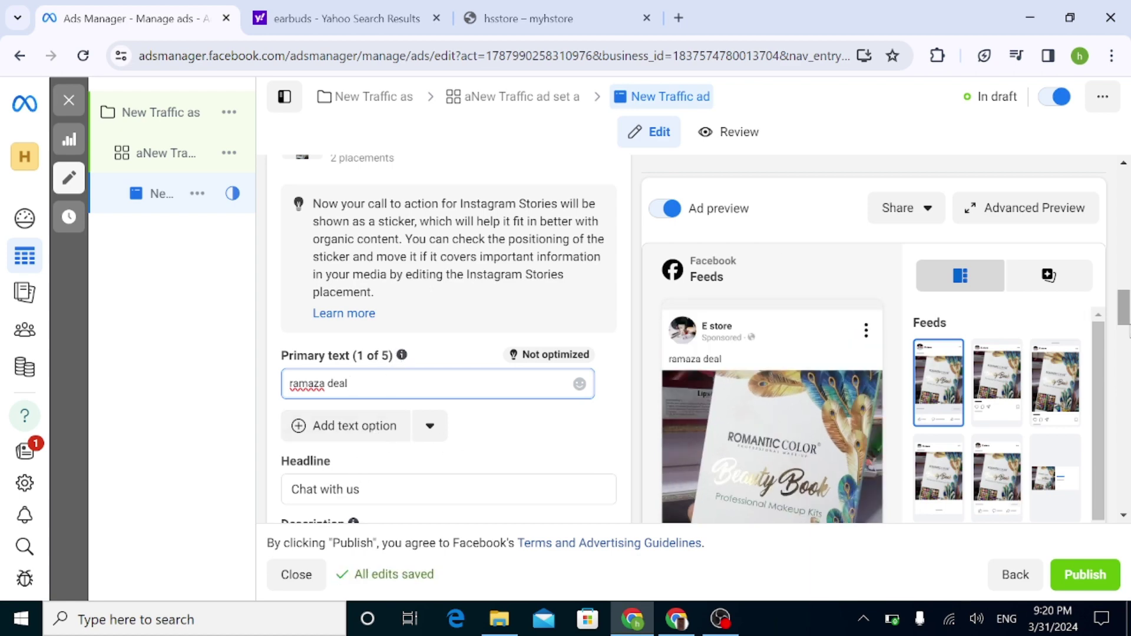
# Replace the ad's headline with "big deal"
pyautogui.moveTo(1125, 327); pyautogui.dragTo(1125, 358)
pyautogui.scroll(2, 430, 235)
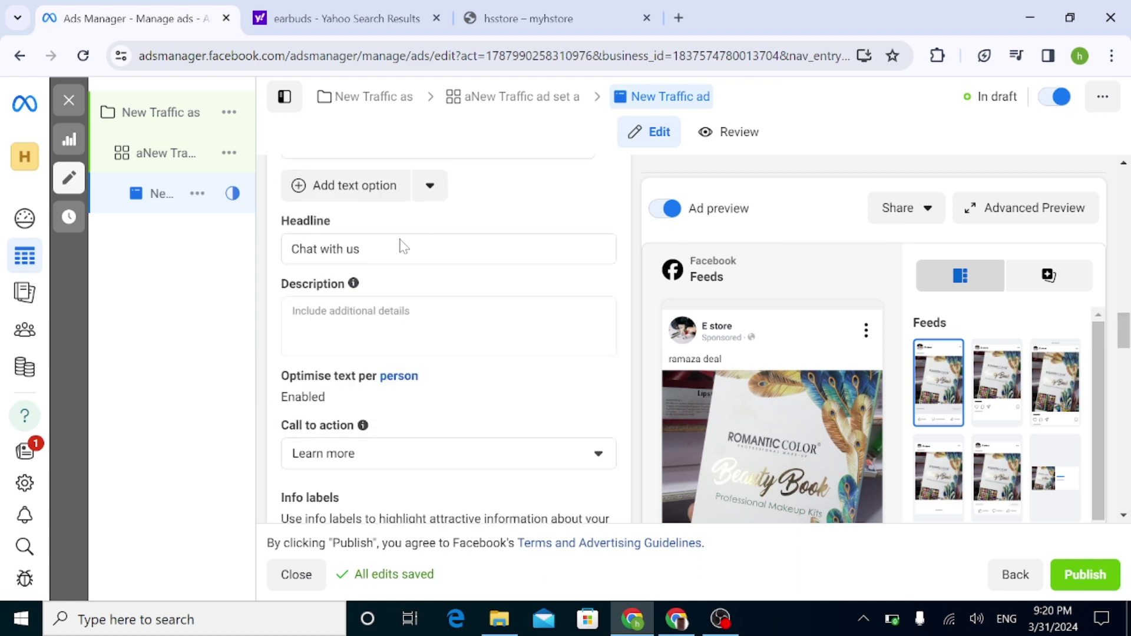
pyautogui.moveTo(404, 247); pyautogui.dragTo(254, 257)
pyautogui.press('BackSpace')
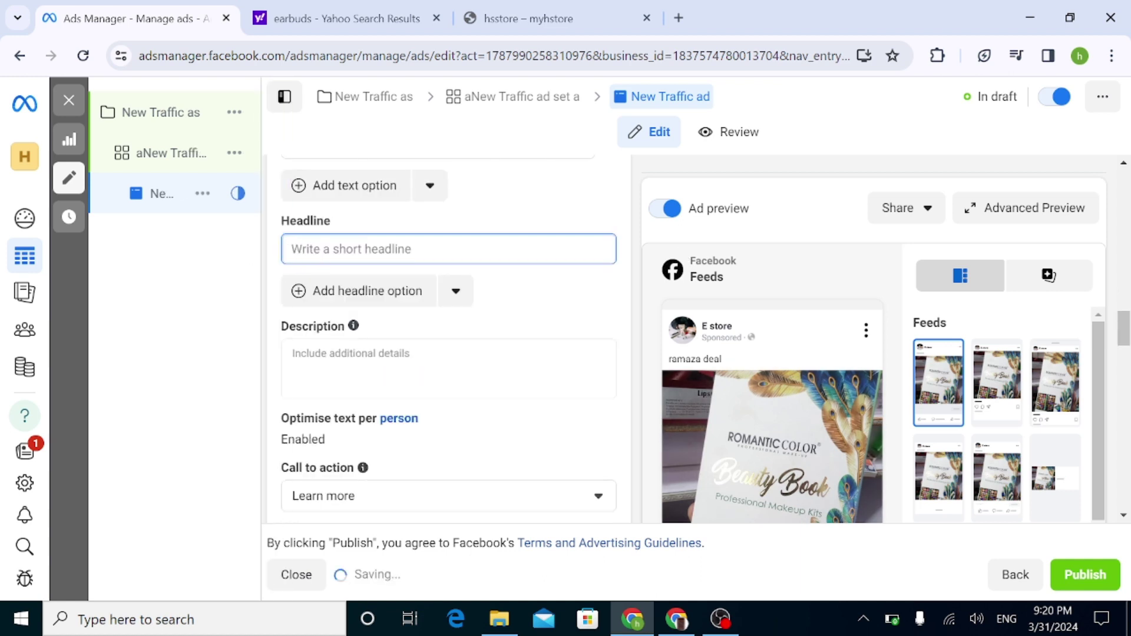
pyautogui.write('big deal')
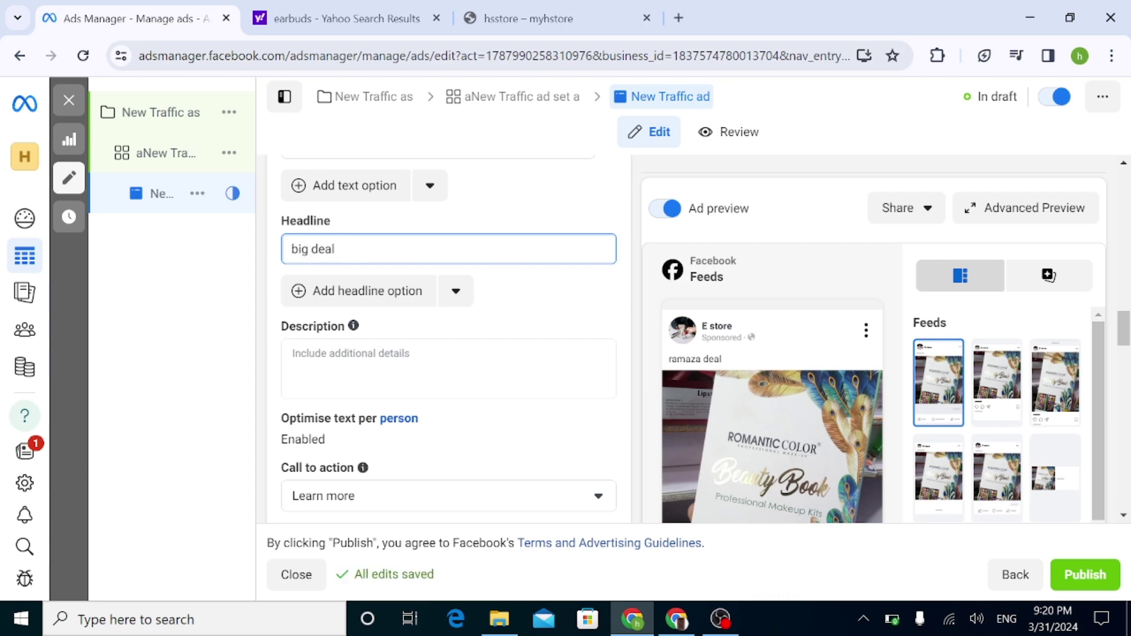
# Enter the ad description "discounted offer" and set the call to action to Shop now
pyautogui.scroll(-10, 447, 336)
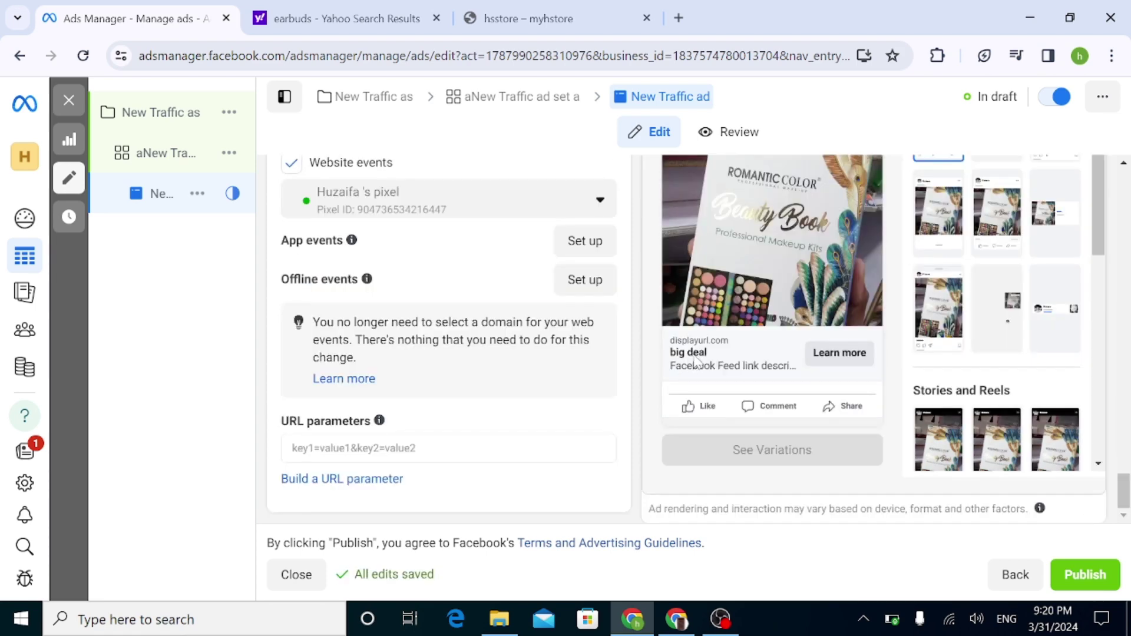
pyautogui.moveTo(1124, 489); pyautogui.dragTo(1086, 331)
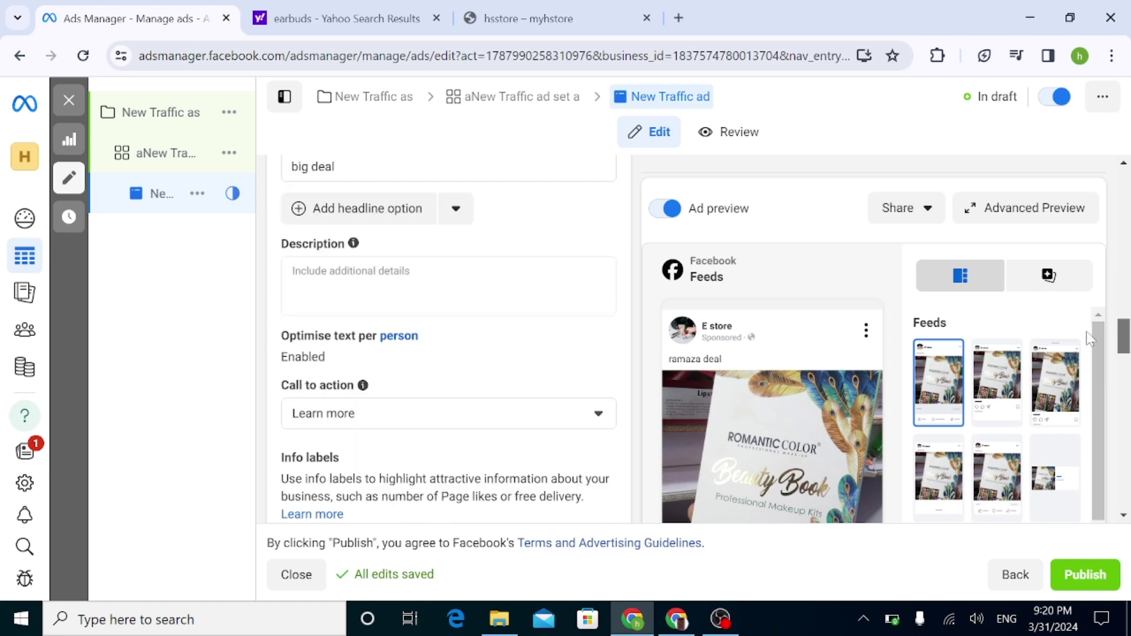
pyautogui.click(293, 272)
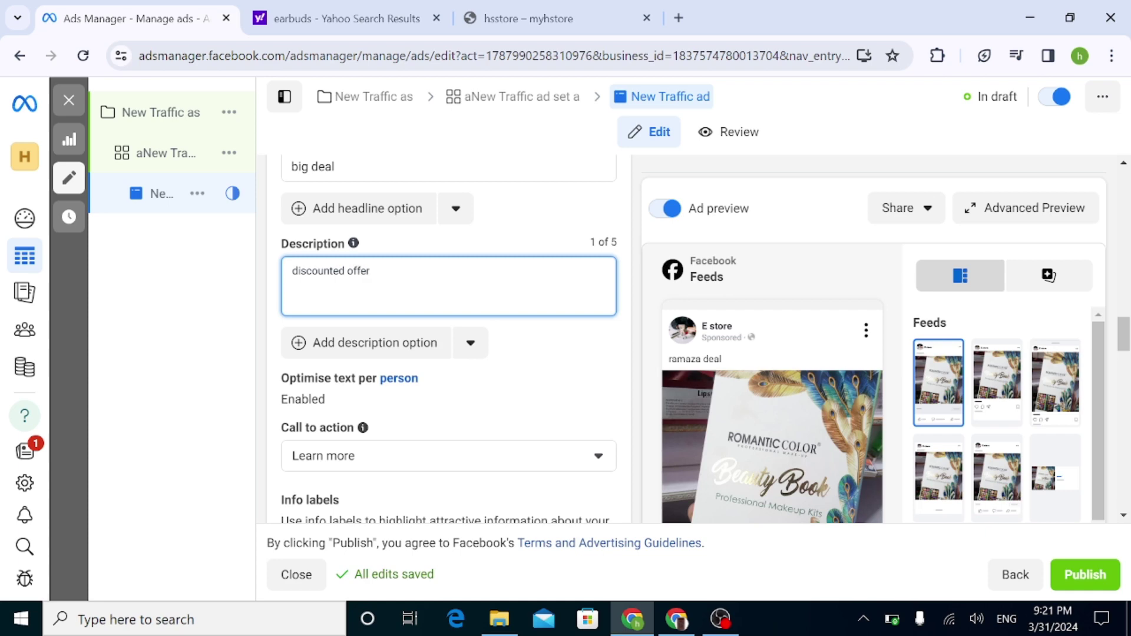
pyautogui.click(411, 463)
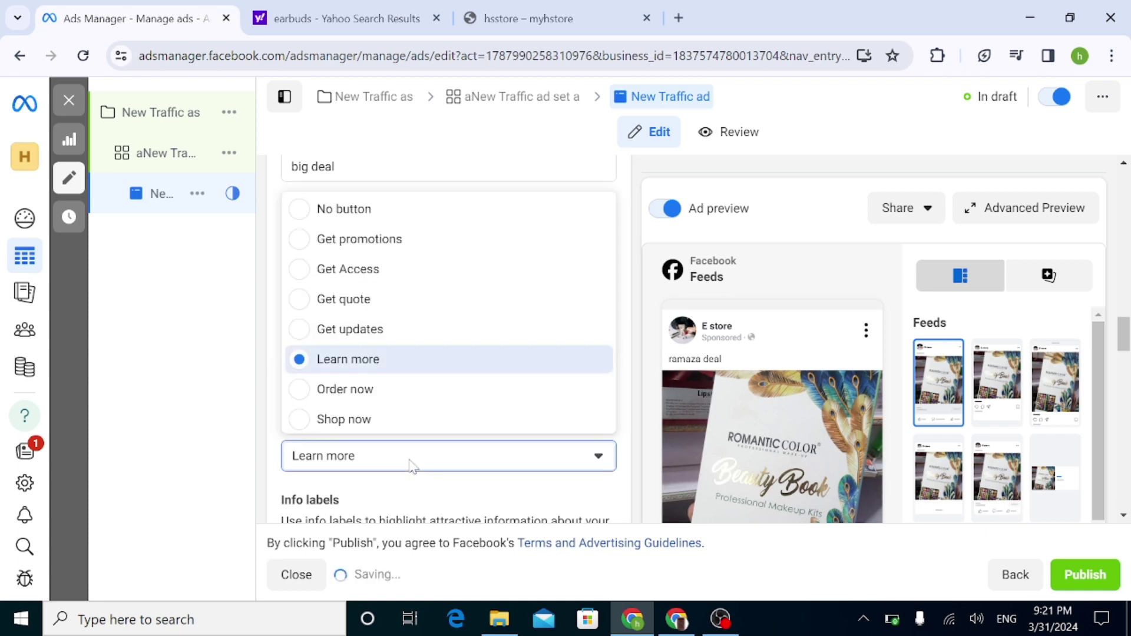
pyautogui.click(324, 416)
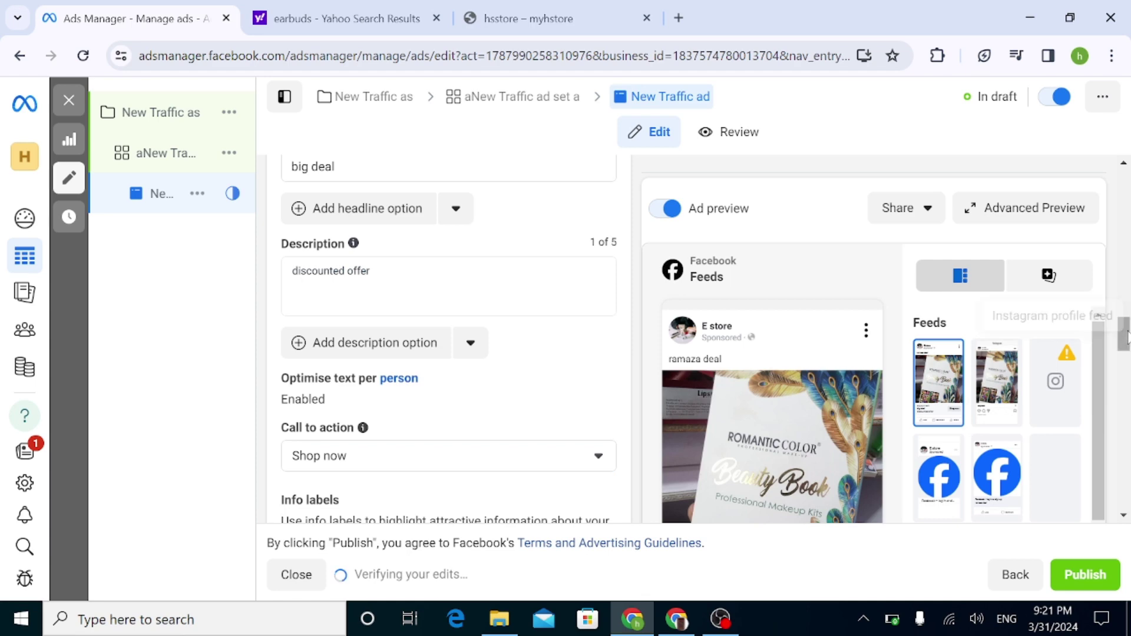
pyautogui.moveTo(1124, 343); pyautogui.dragTo(1127, 416)
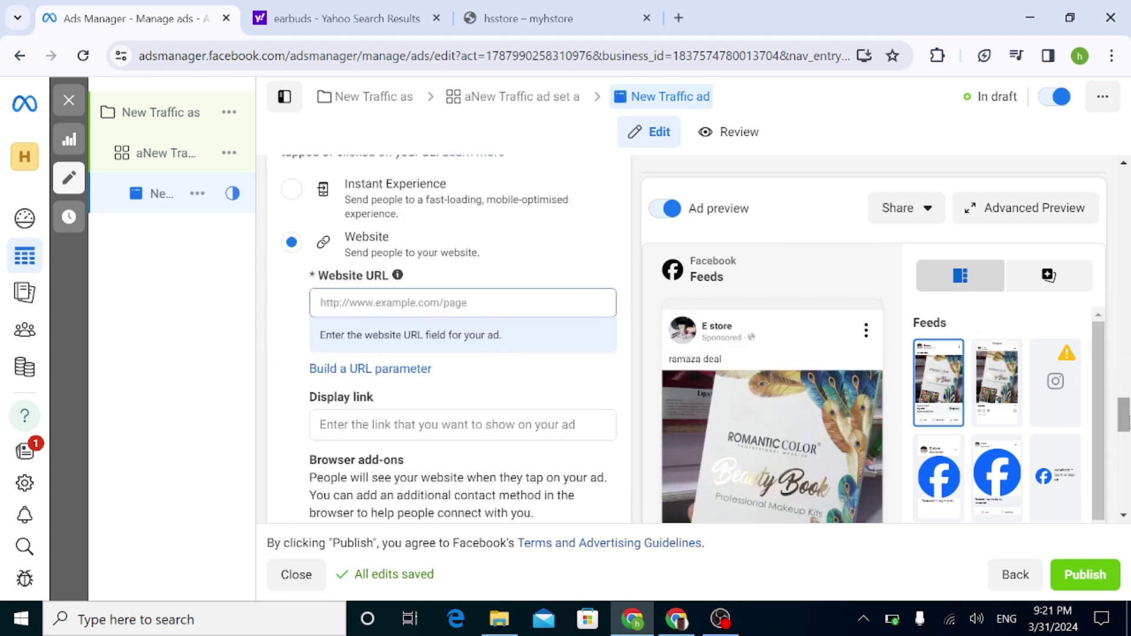
pyautogui.click(508, 28)
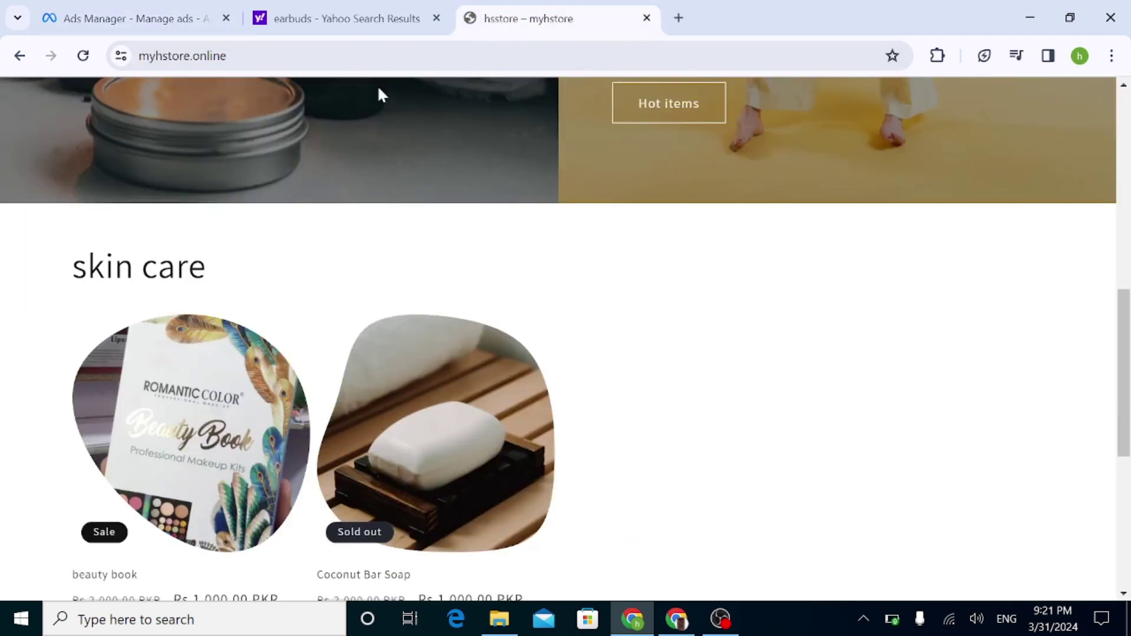
pyautogui.moveTo(229, 56); pyautogui.dragTo(98, 57)
pyautogui.hotkey('ctrl', 'c')
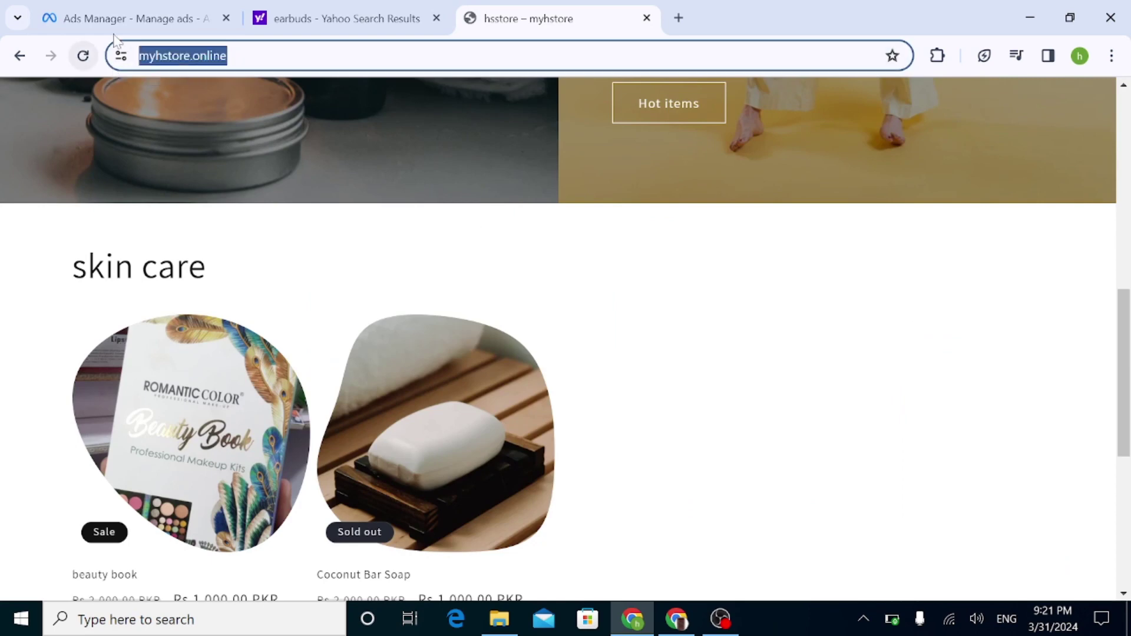
pyautogui.moveTo(117, 19); pyautogui.dragTo(473, 460)
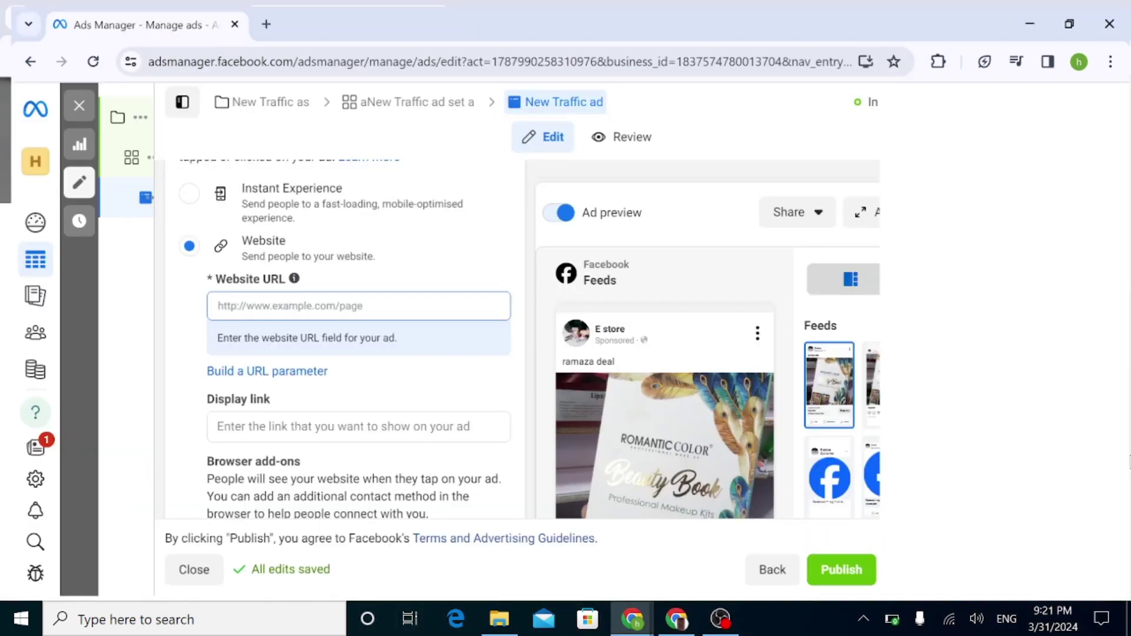
pyautogui.click(1126, 458)
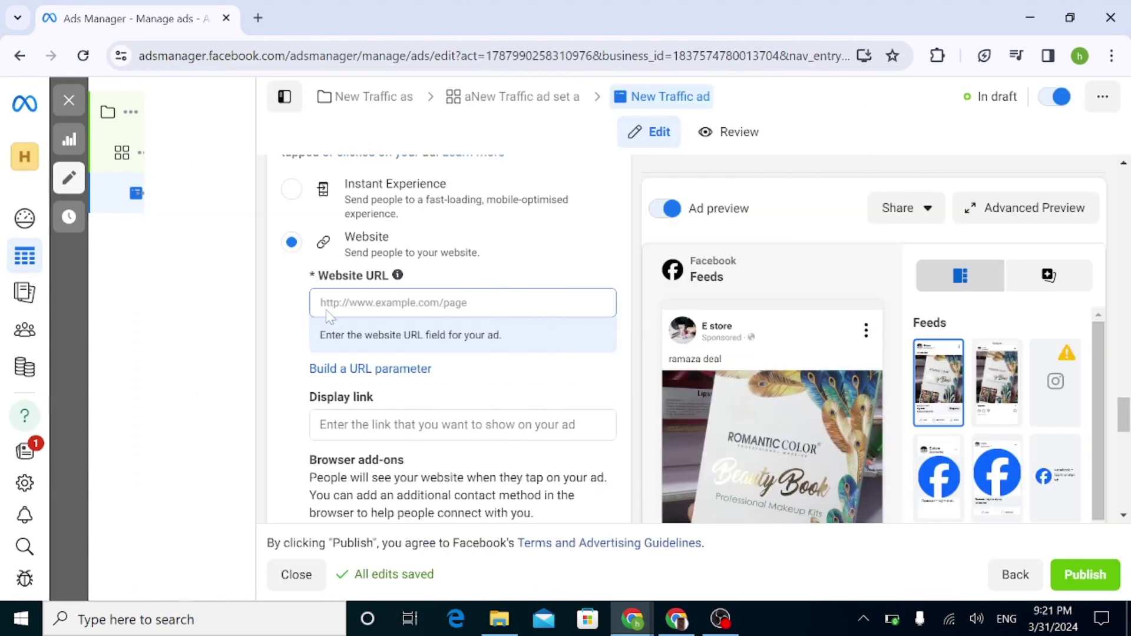
pyautogui.click(462, 302)
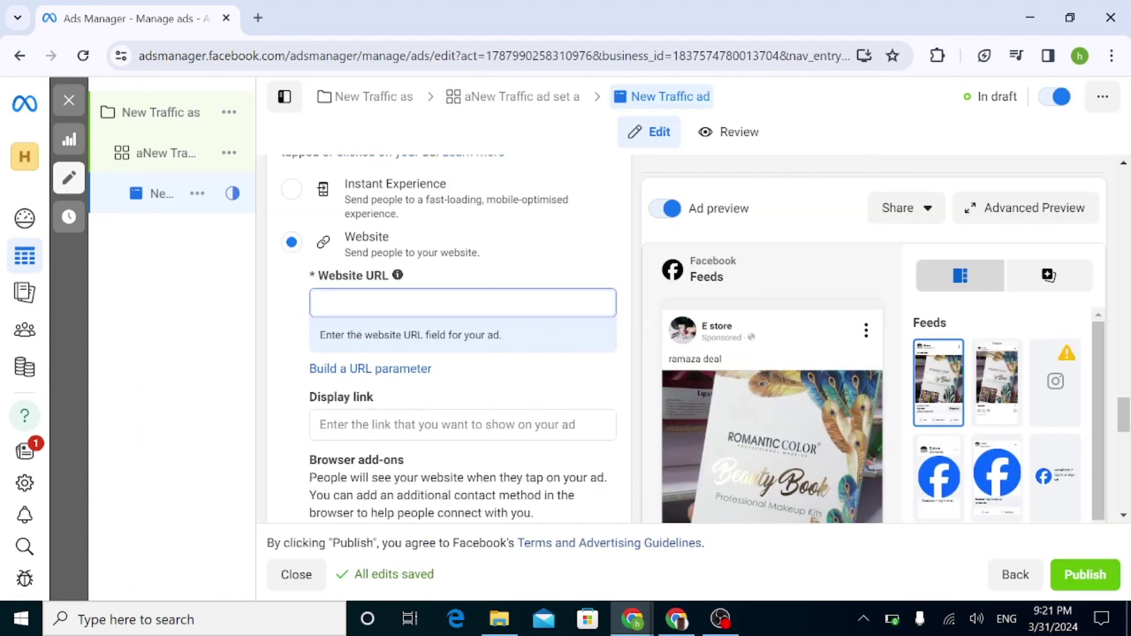
pyautogui.hotkey('ctrl', 'v')
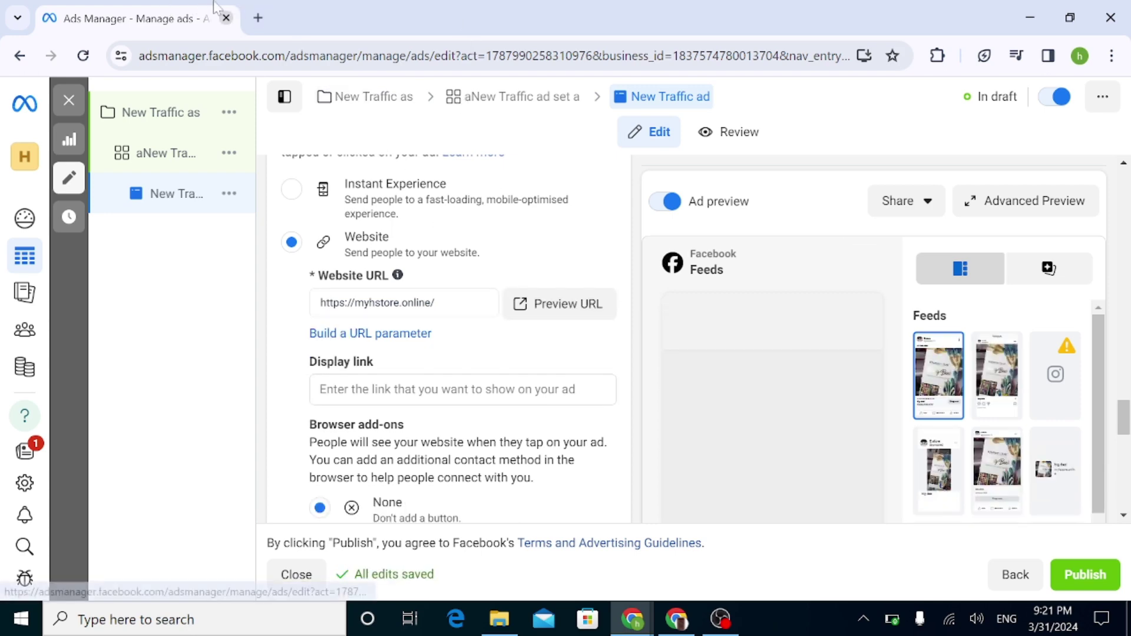
# Load myhstore.online in a new browser tab and open the beauty book product from the skin care section
pyautogui.click(258, 19)
pyautogui.write('myhs')
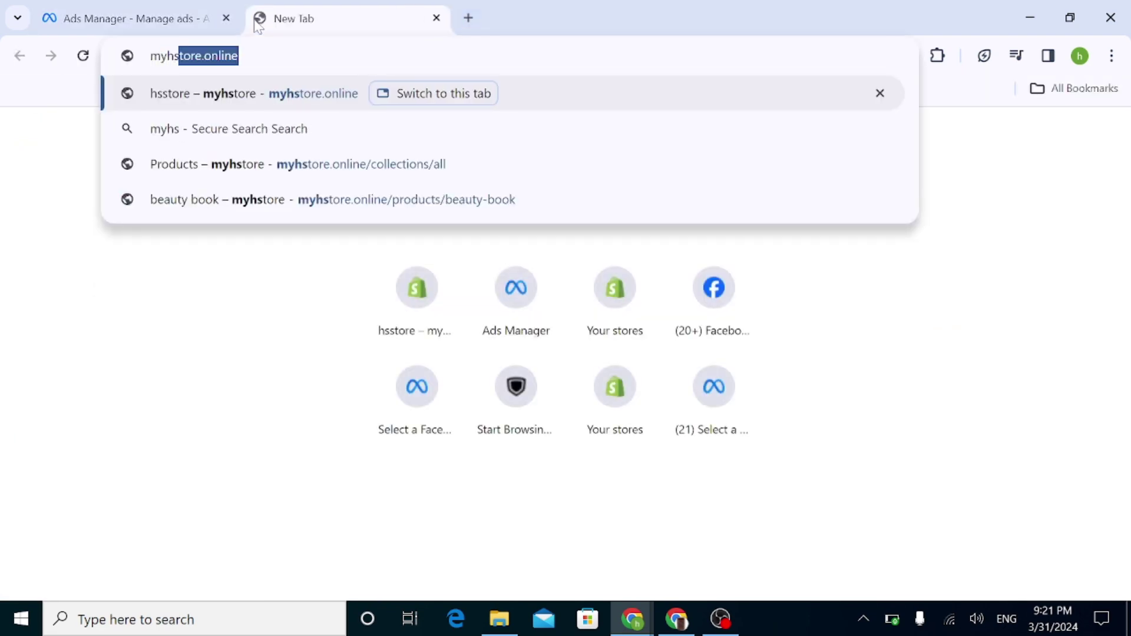
pyautogui.press('Return')
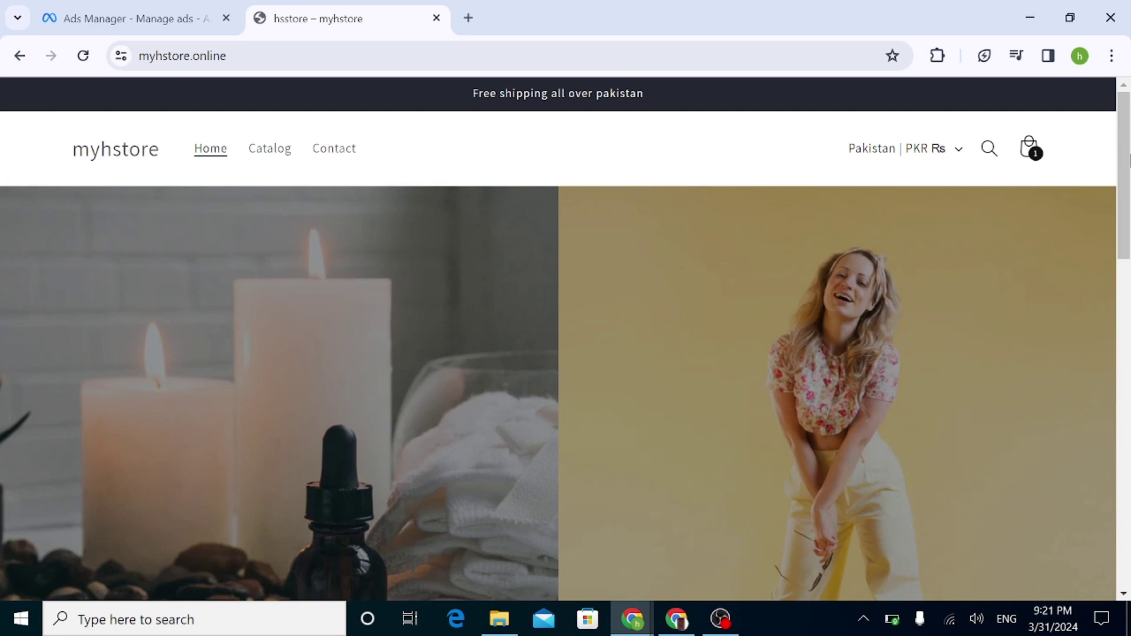
pyautogui.scroll(-10, 740, 343)
pyautogui.click(216, 307)
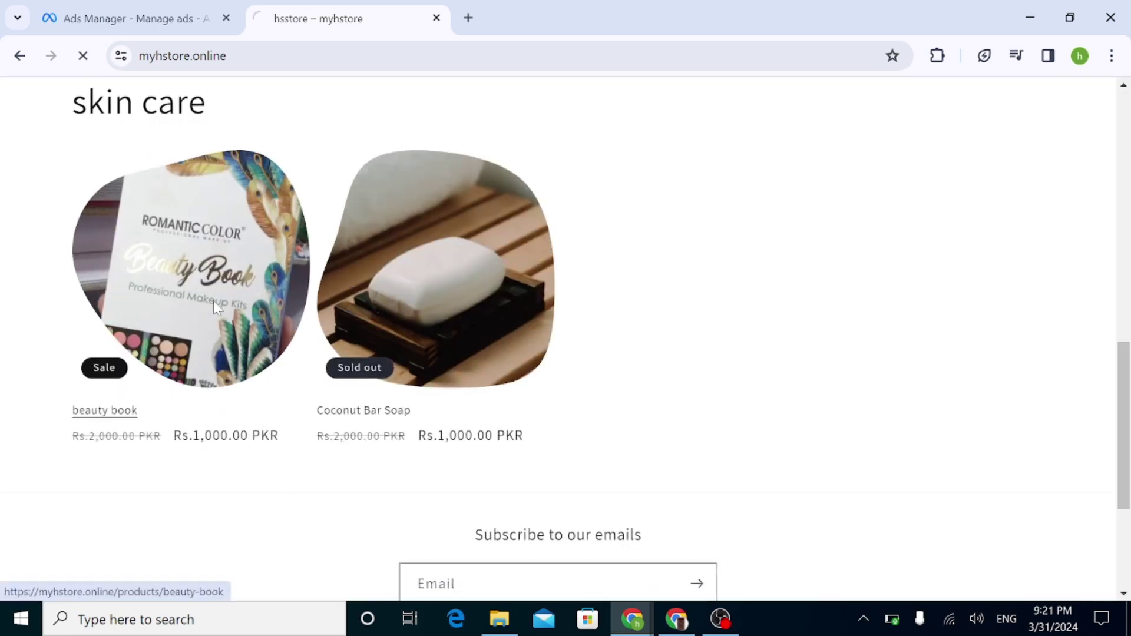
pyautogui.moveTo(353, 56); pyautogui.dragTo(83, 59)
pyautogui.hotkey('ctrl', 'c')
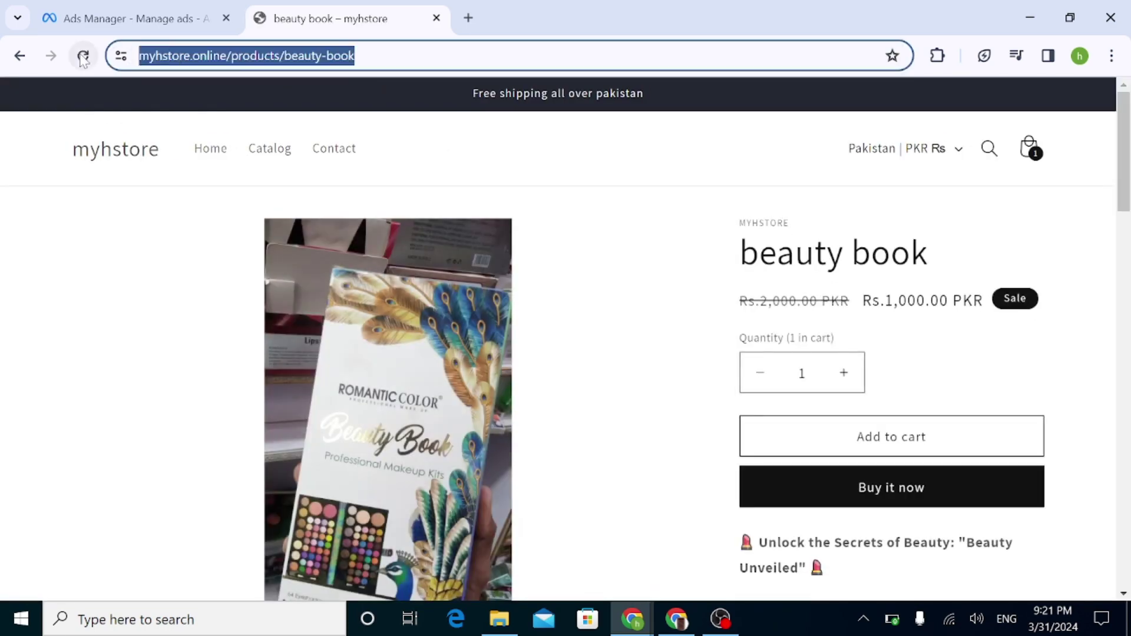
pyautogui.click(109, 16)
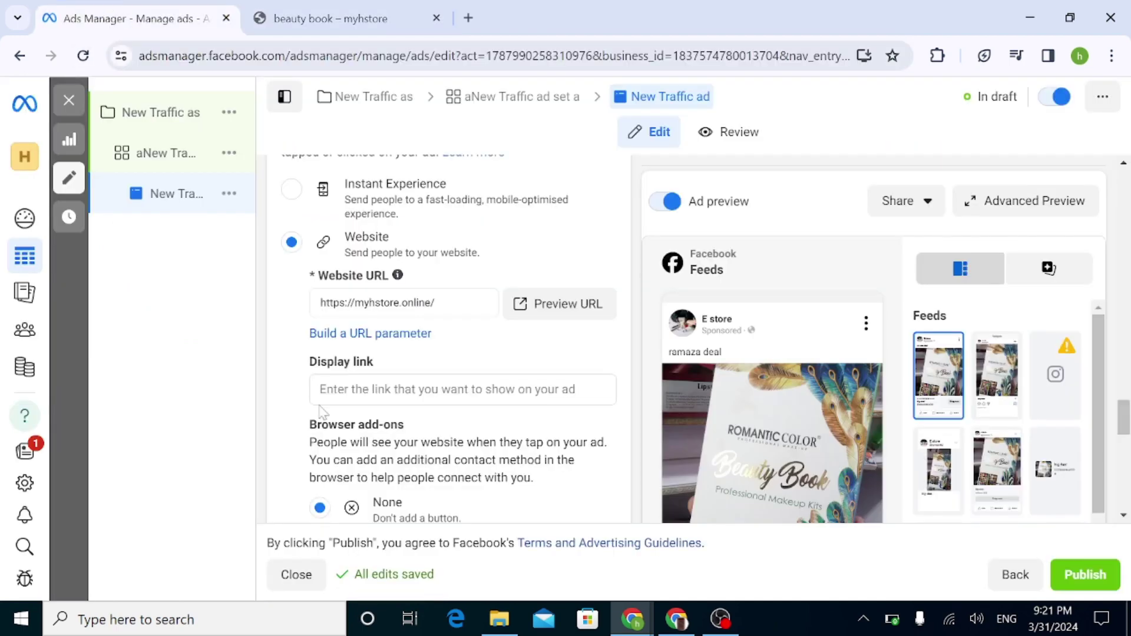
pyautogui.hotkey('ctrl', 'v')
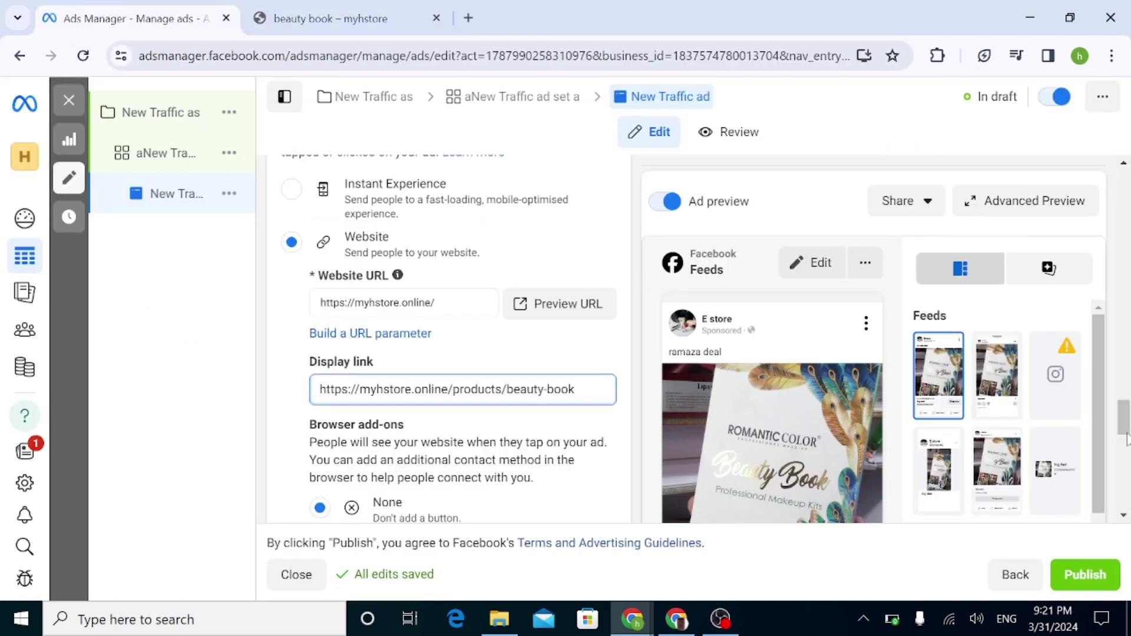
# Publish the Traffic campaign with its ad set and ad, and close the ad editor
pyautogui.moveTo(1125, 439)
pyautogui.mouseDown()
pyautogui.moveTo(1125, 480)
pyautogui.moveTo(1125, 459)
pyautogui.mouseUp()
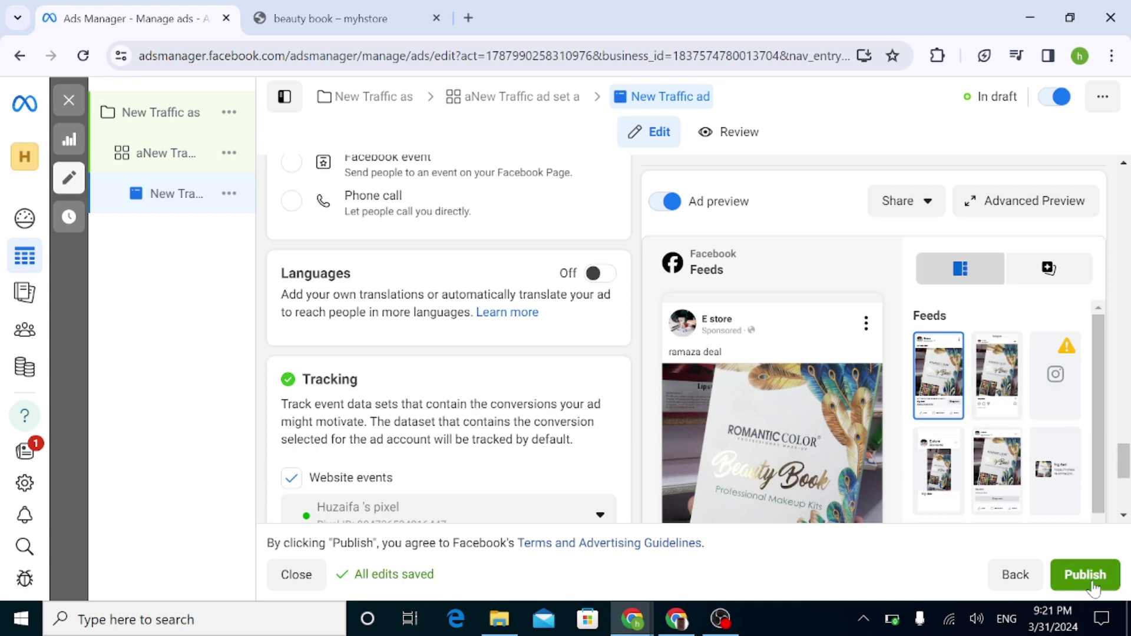
pyautogui.click(1093, 583)
pyautogui.click(1093, 586)
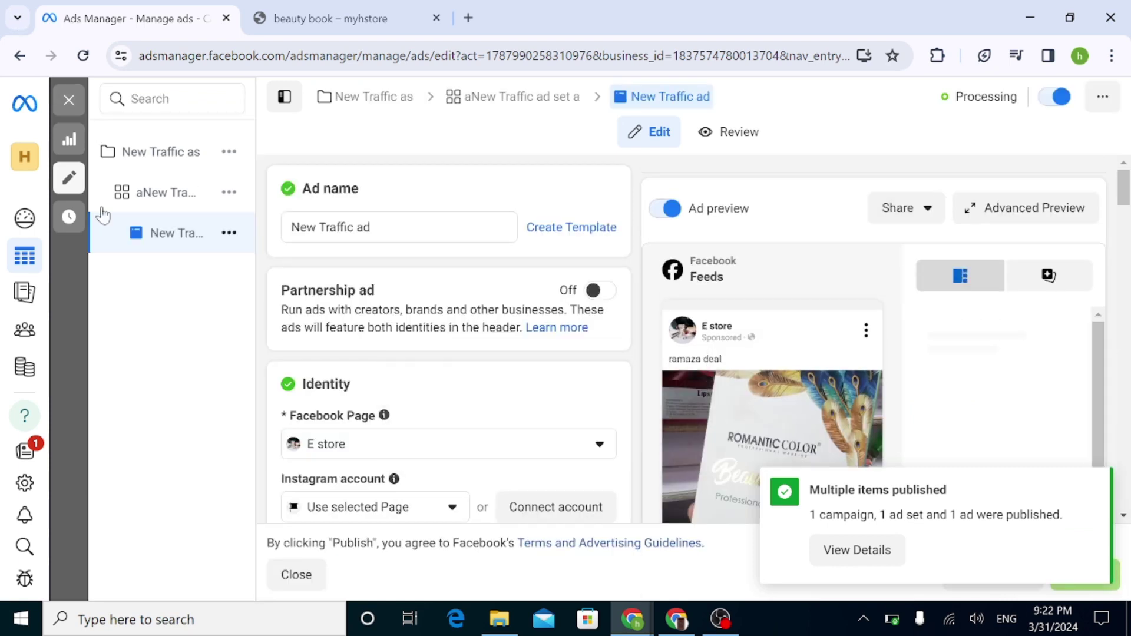
pyautogui.click(69, 100)
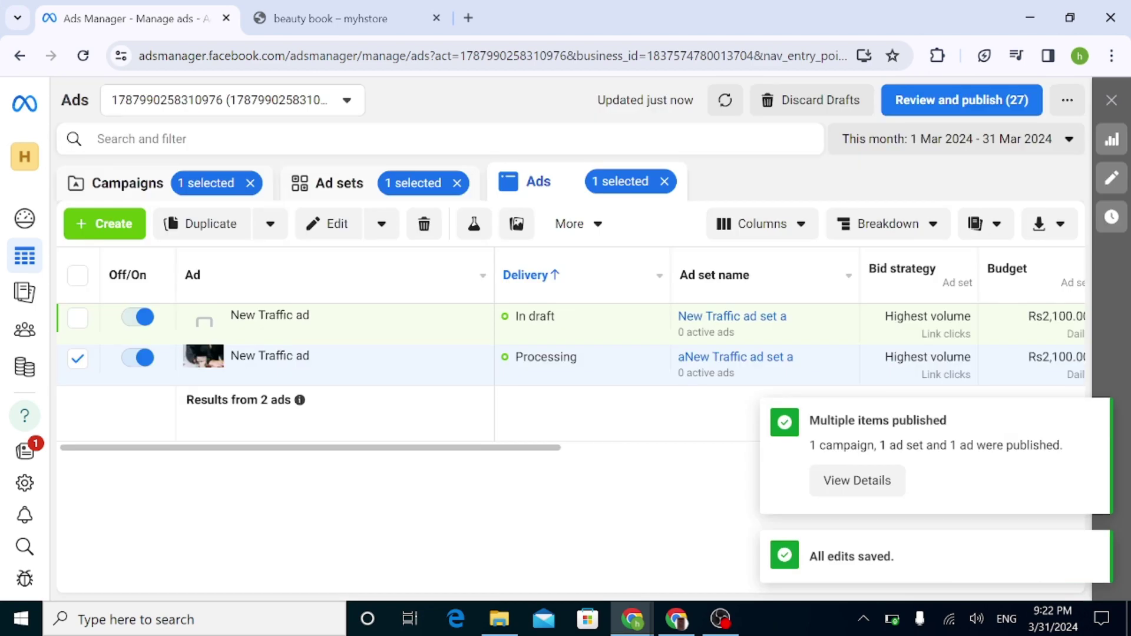
pyautogui.moveTo(255, 386)
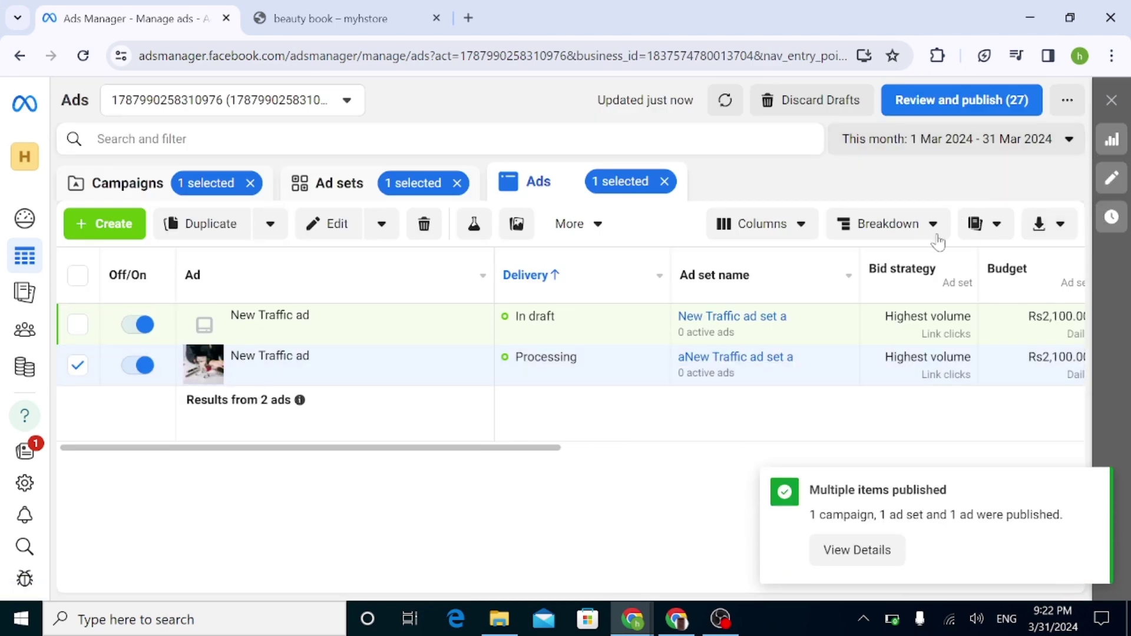
pyautogui.click(786, 232)
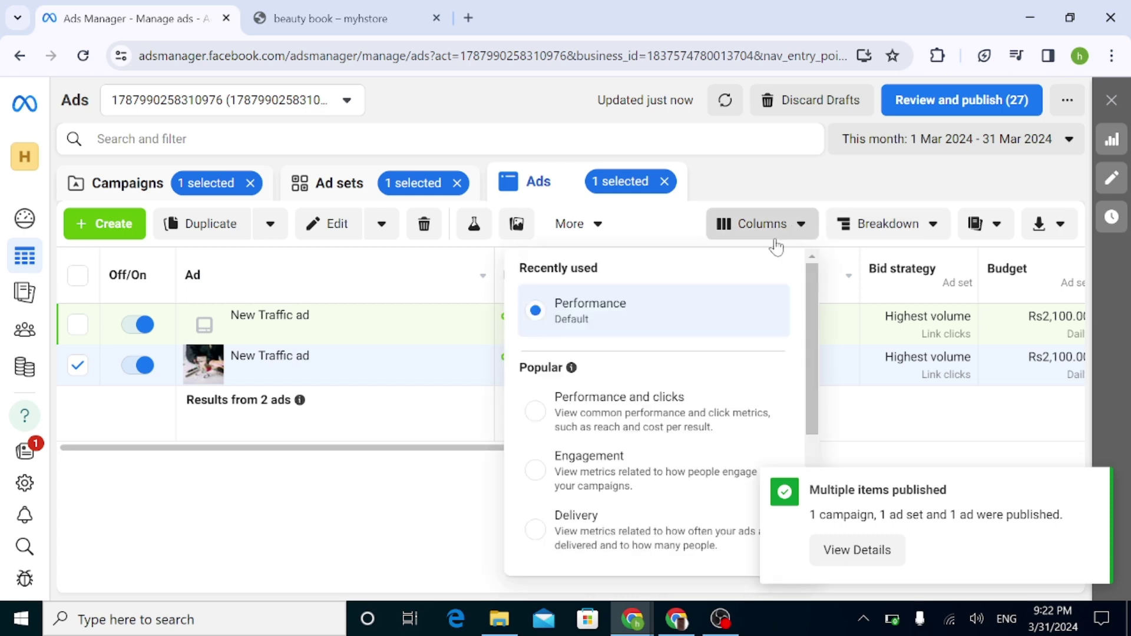
pyautogui.click(1062, 225)
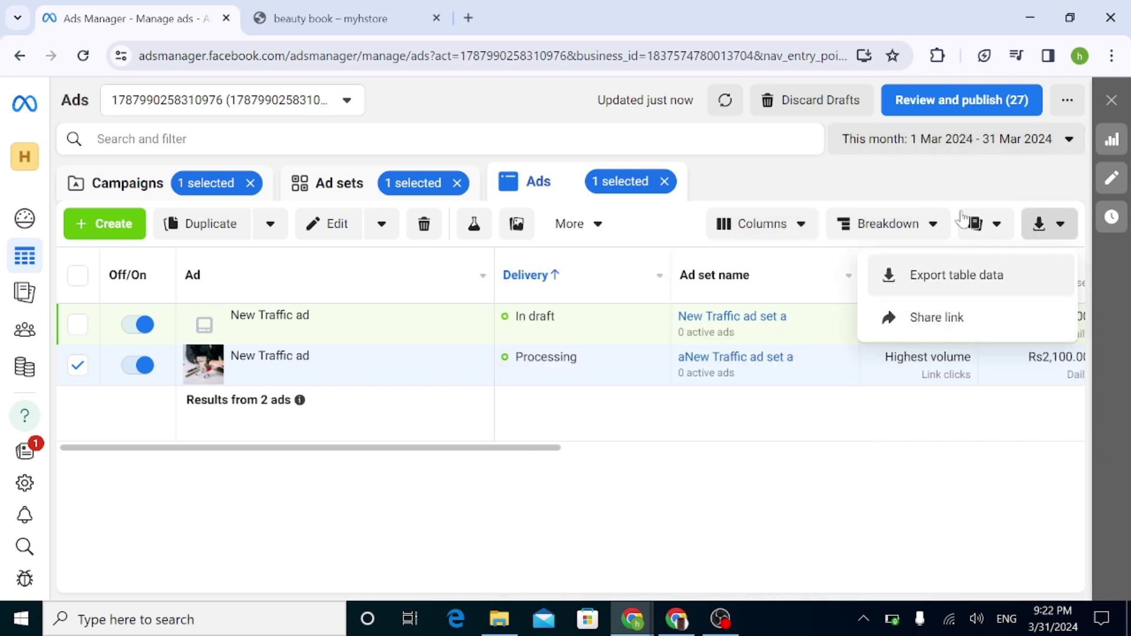
# Open a new Ads Reporting report from the ads list, close it, and return to the list of ads
pyautogui.click(980, 231)
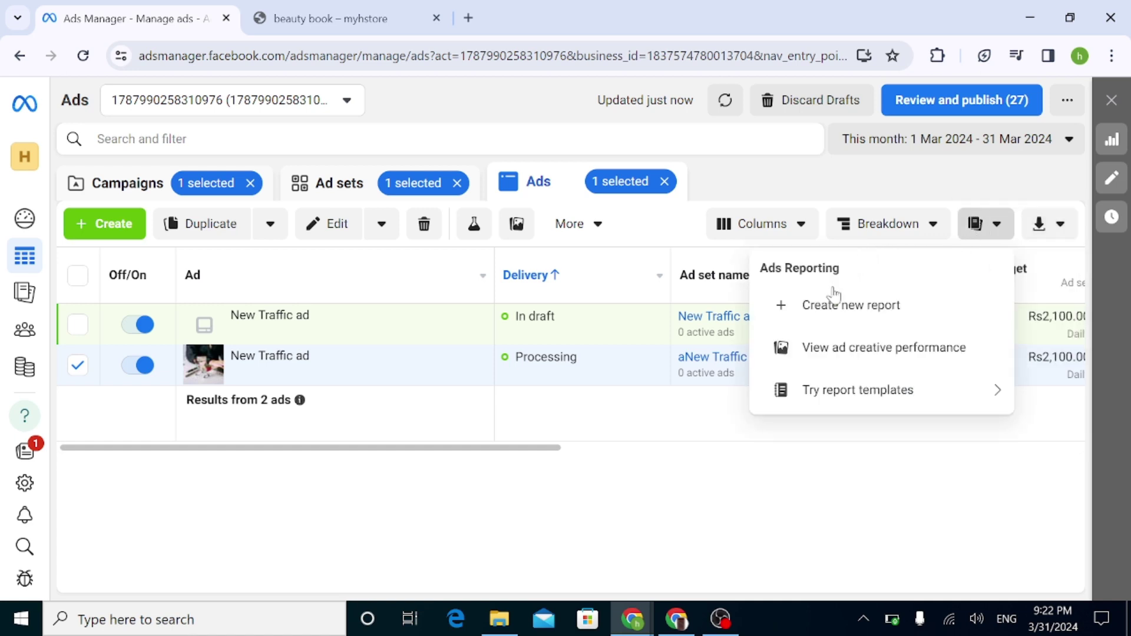
pyautogui.click(838, 318)
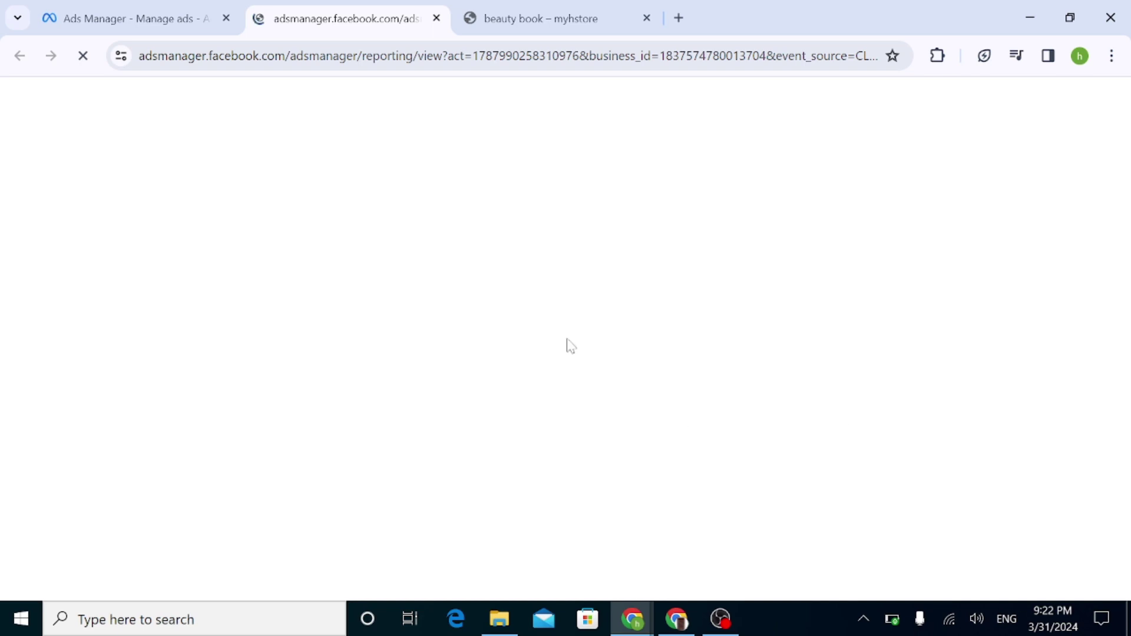
pyautogui.hotkey('ctrl', 'Tab')
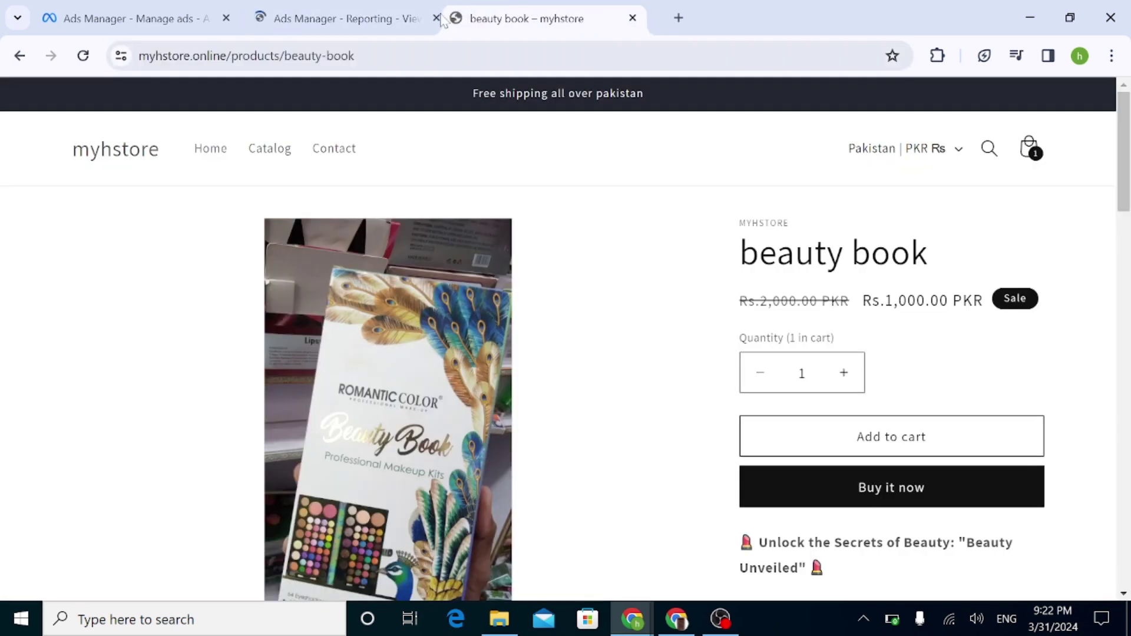
pyautogui.click(436, 19)
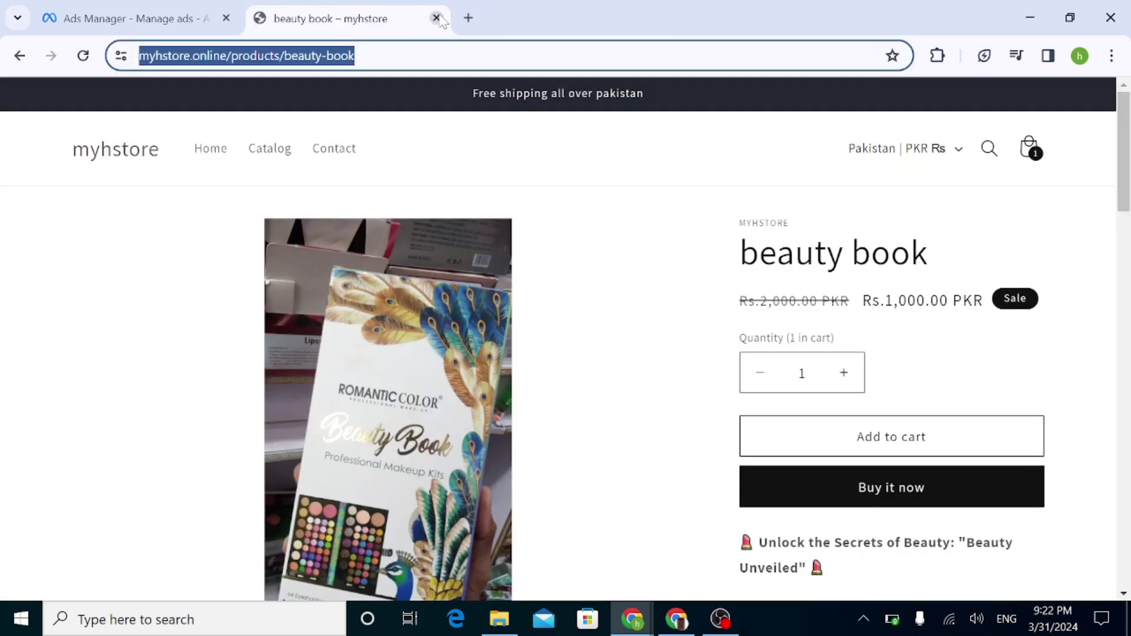
pyautogui.click(141, 18)
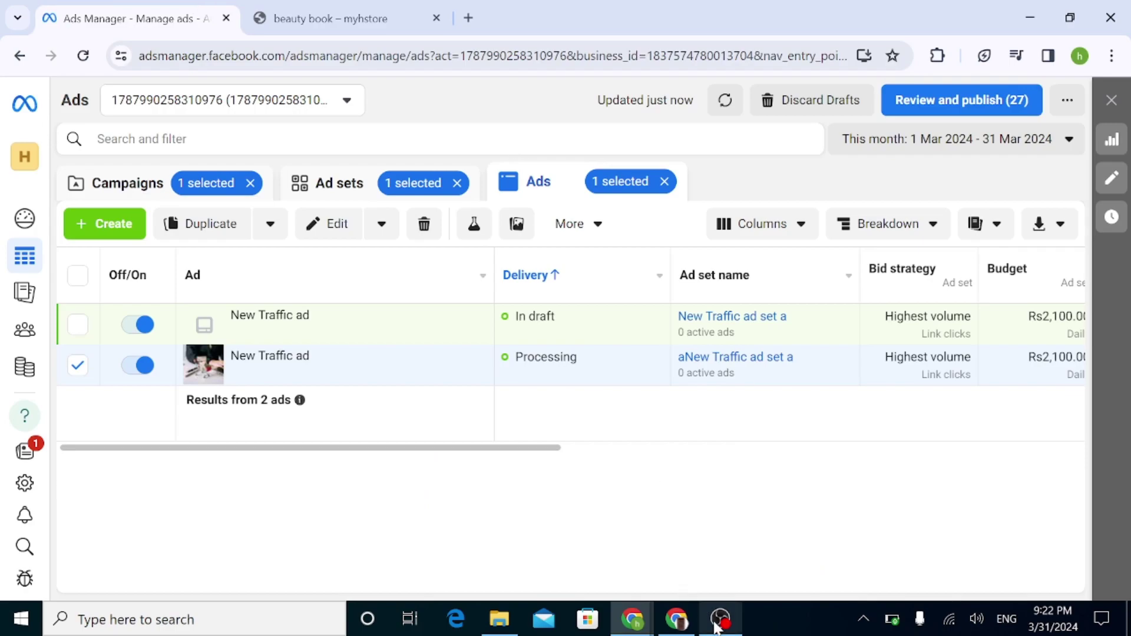